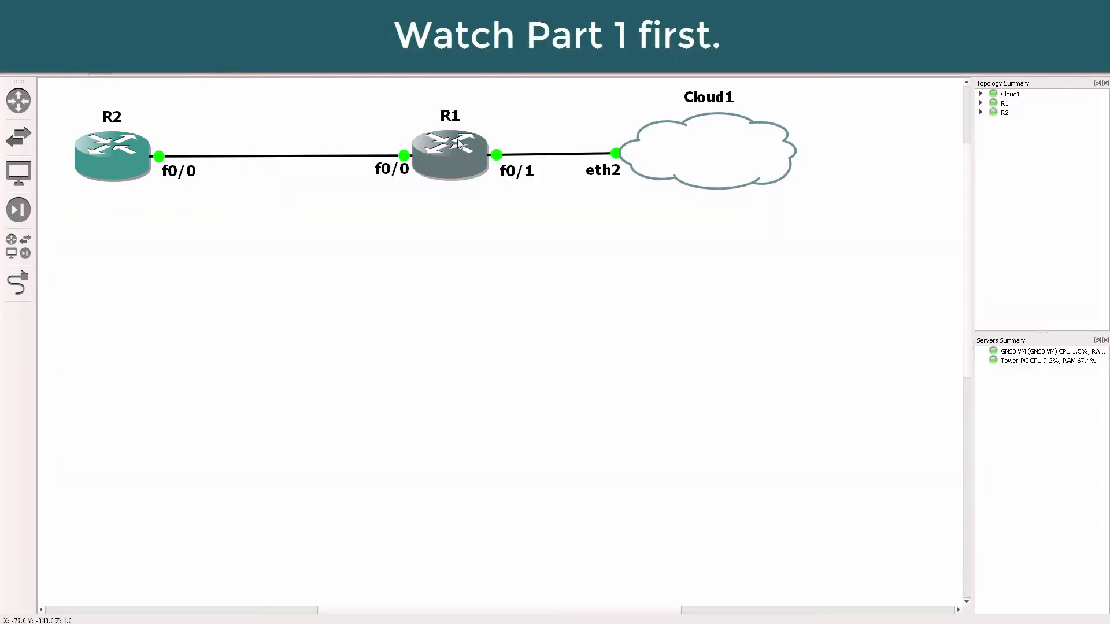
# Step: Move R1's console window lower left to uncover the R2–R1–Cloud1 topology
pyautogui.moveTo(717, 141)
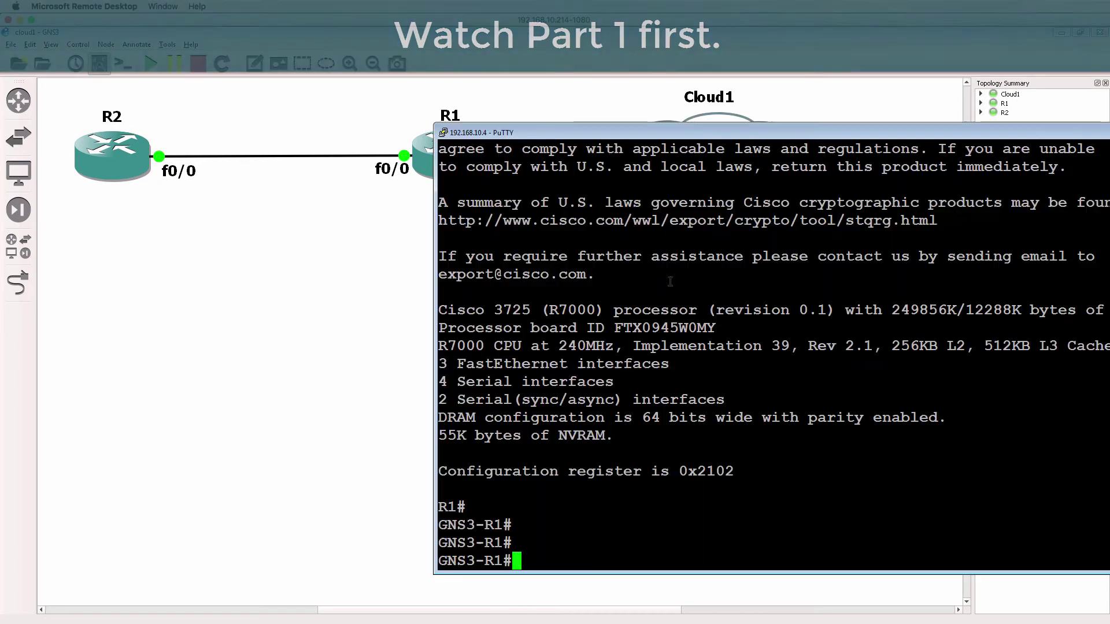
pyautogui.moveTo(614, 142); pyautogui.dragTo(581, 209)
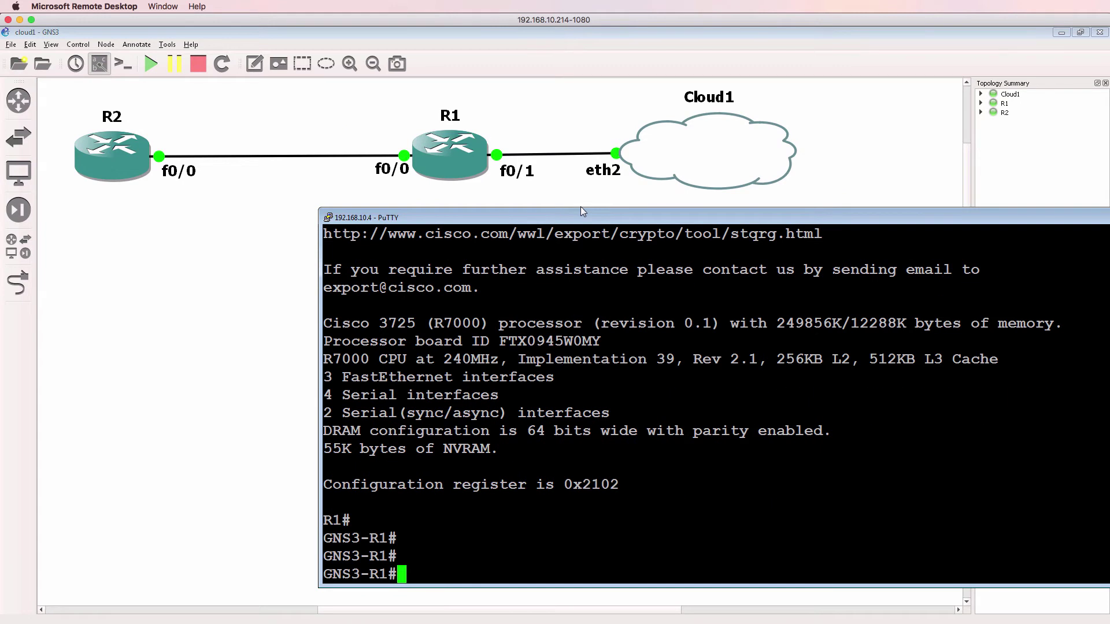
# Step: In a Mac terminal, ping 192.168.10.4 and stop it to see the statistics
pyautogui.click(445, 617)
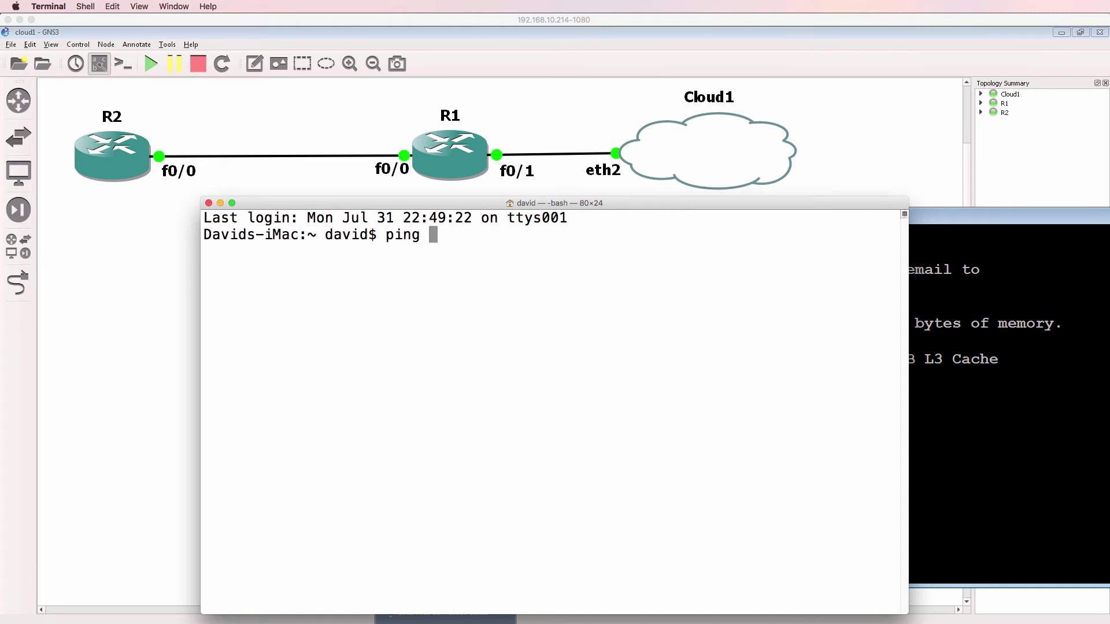
pyautogui.write('ping 192.168.10.4')
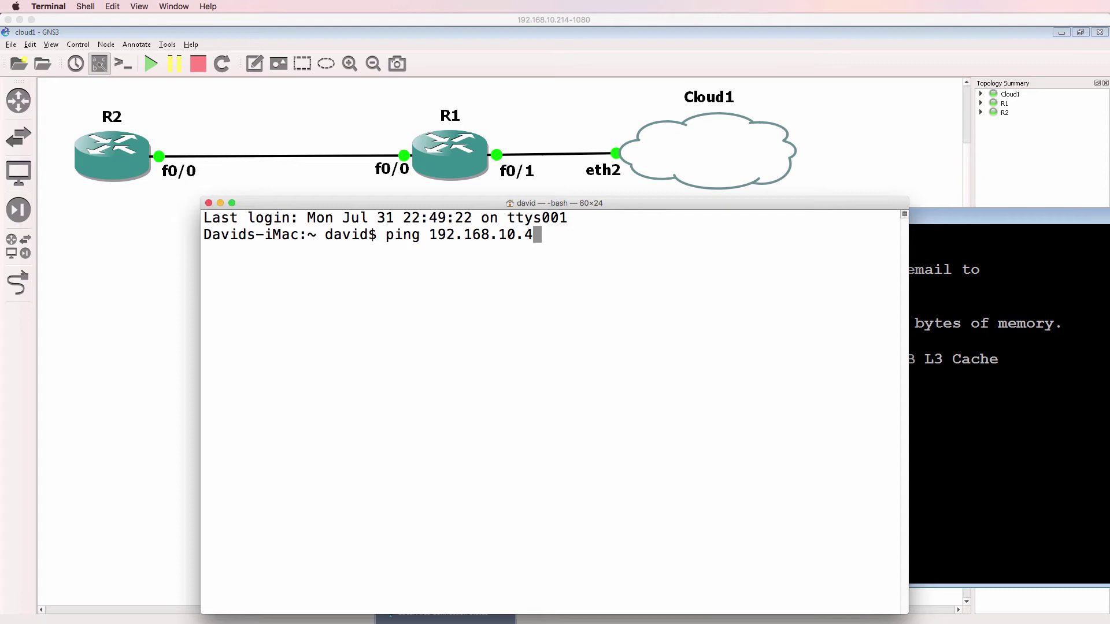
pyautogui.press('Return')
pyautogui.hotkey('ctrl', 'c')
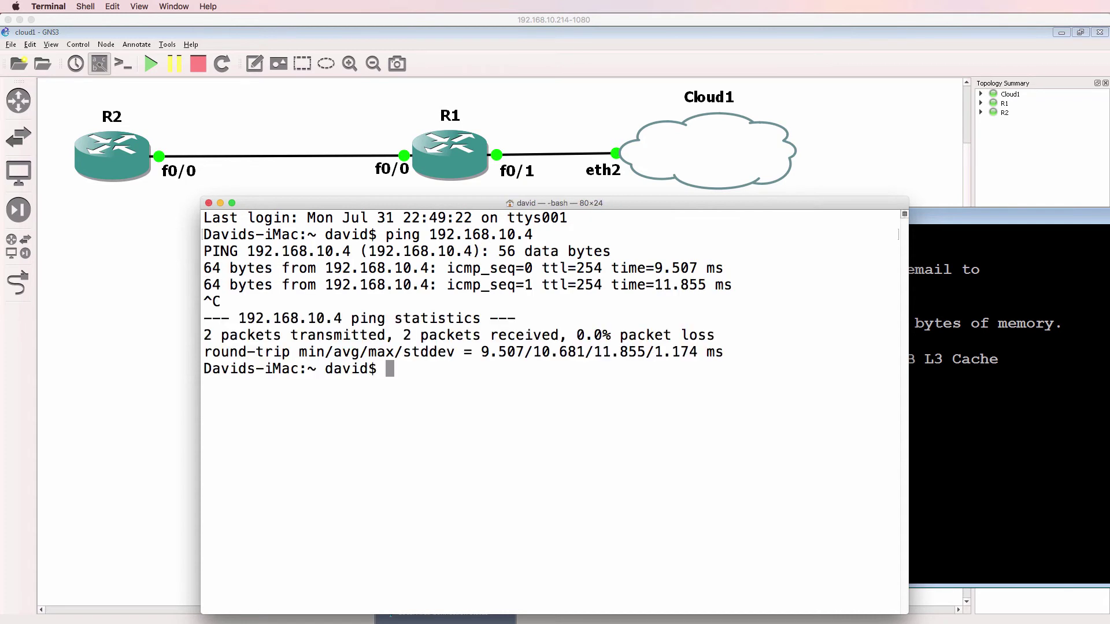
# Step: Telnet to 192.168.10.4, log in to GNS3-R1 with privileged access, then return to the remote desktop
pyautogui.moveTo(636, 196); pyautogui.dragTo(786, 167)
pyautogui.write('tlenet')
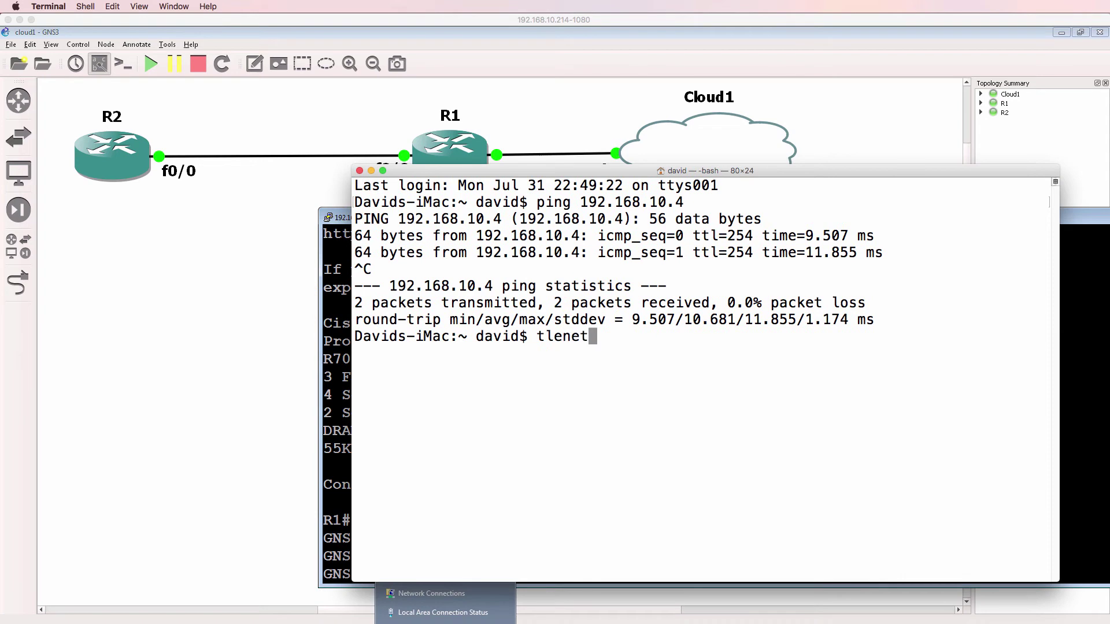
pyautogui.press('BackSpace')
pyautogui.press('BackSpace')
pyautogui.press('BackSpace')
pyautogui.press('BackSpace')
pyautogui.press('BackSpace')
pyautogui.write('e')
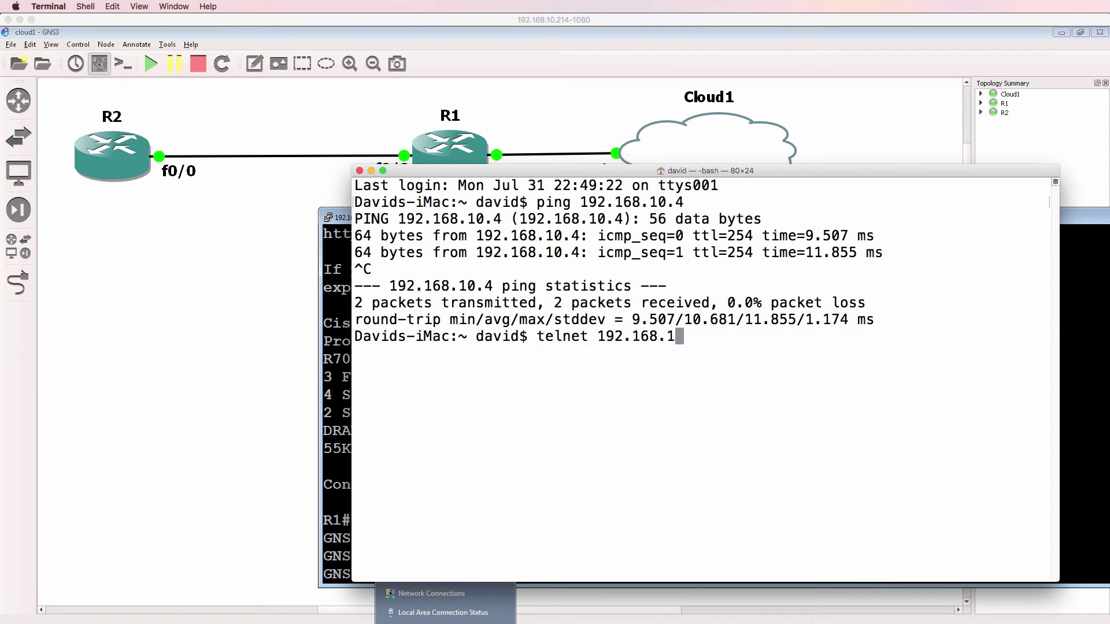
pyautogui.press('Return')
pyautogui.press('Return')
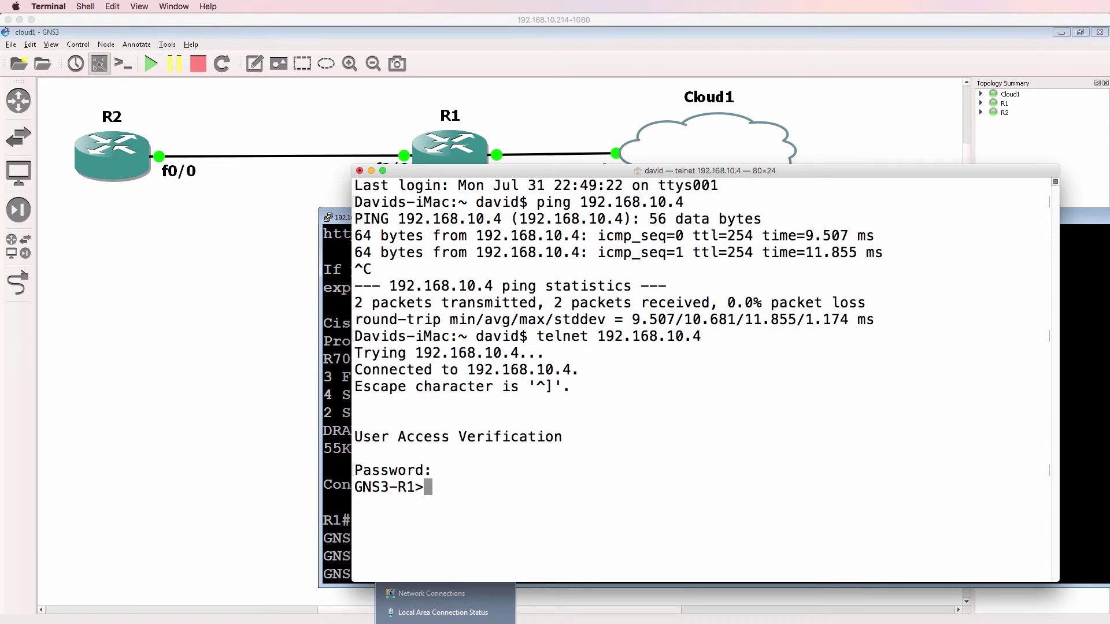
pyautogui.write('en')
pyautogui.press('Return')
pyautogui.press('Return')
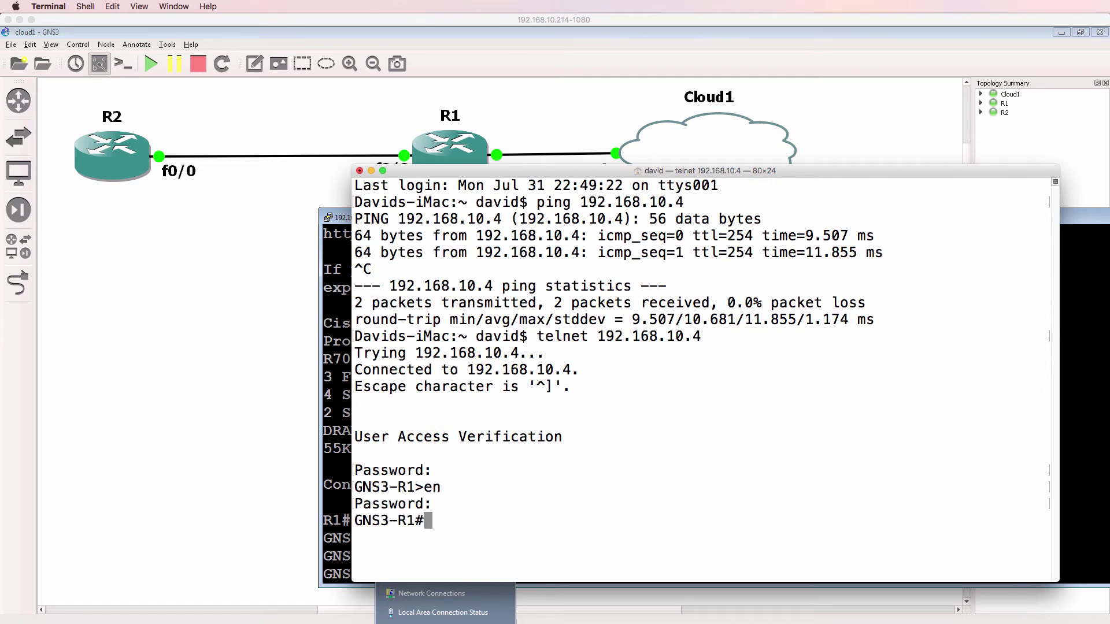
pyautogui.click(615, 63)
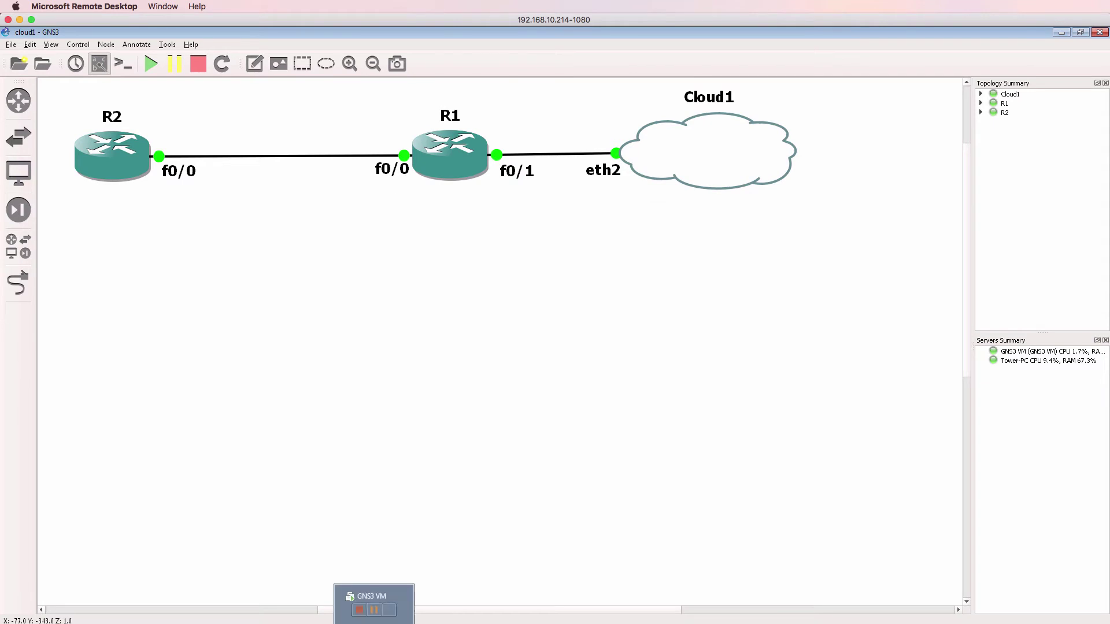
# Step: Display the GNS3 VM information screen showing version 2.0.3 and IP 192.168.110.128
pyautogui.click(396, 618)
pyautogui.click(661, 386)
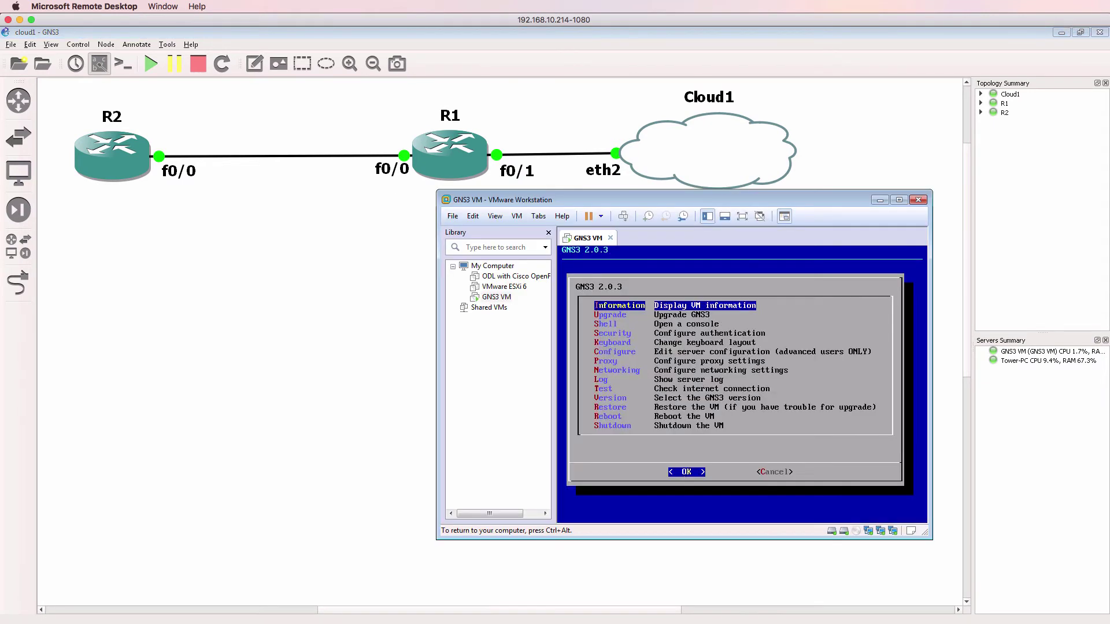
pyautogui.press('Return')
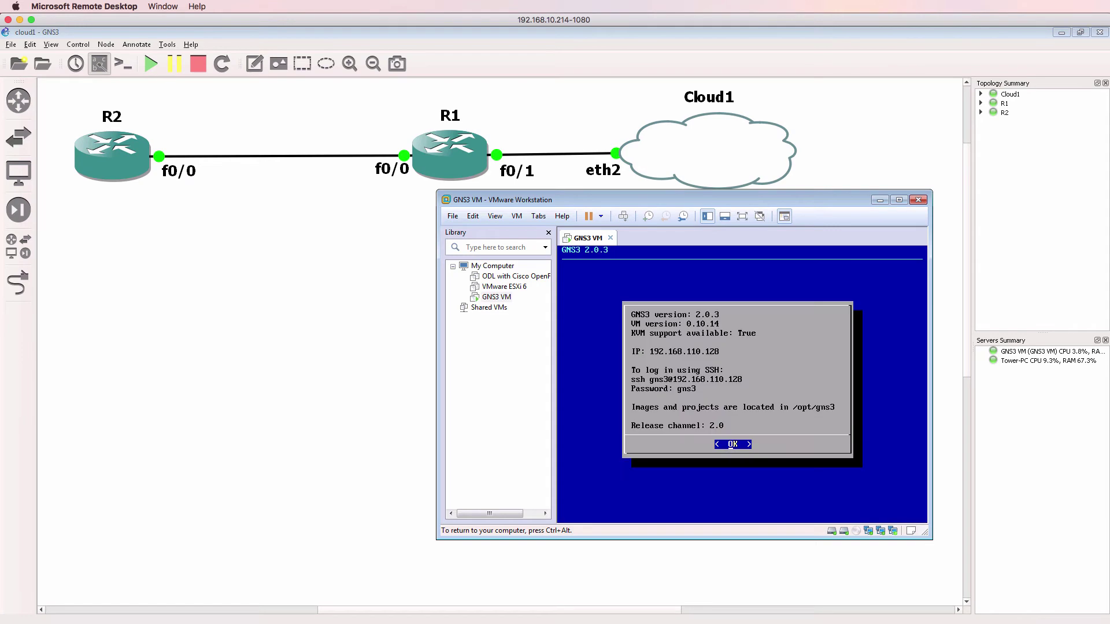
pyautogui.hotkey('ctrl', 'alt')
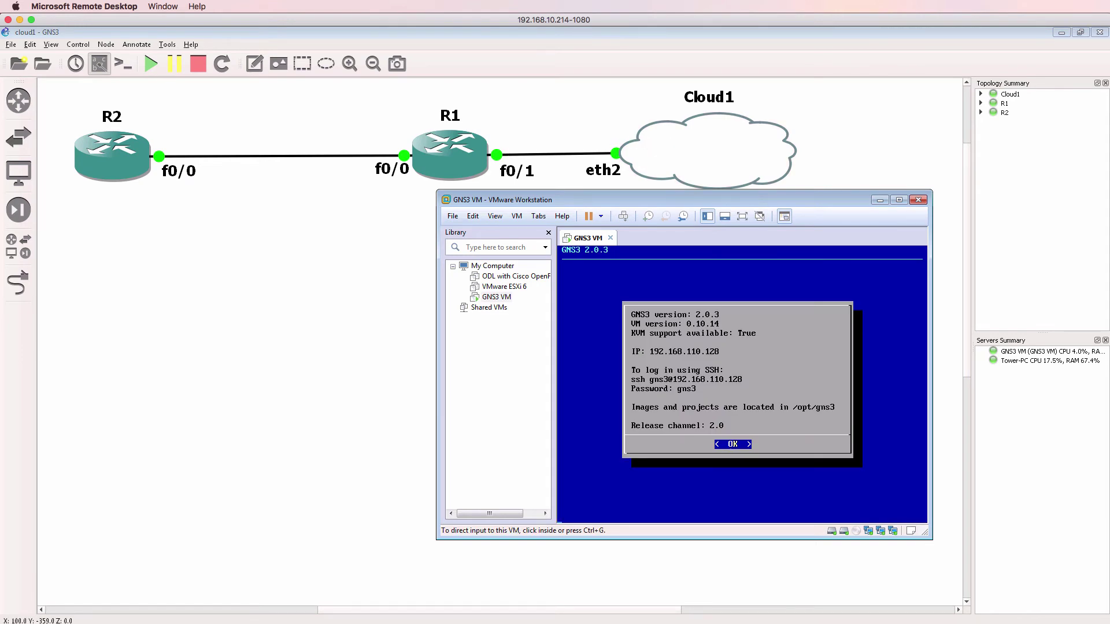
# Step: Close the VM information screen and end the telnet session to GNS3-R1
pyautogui.press('Return')
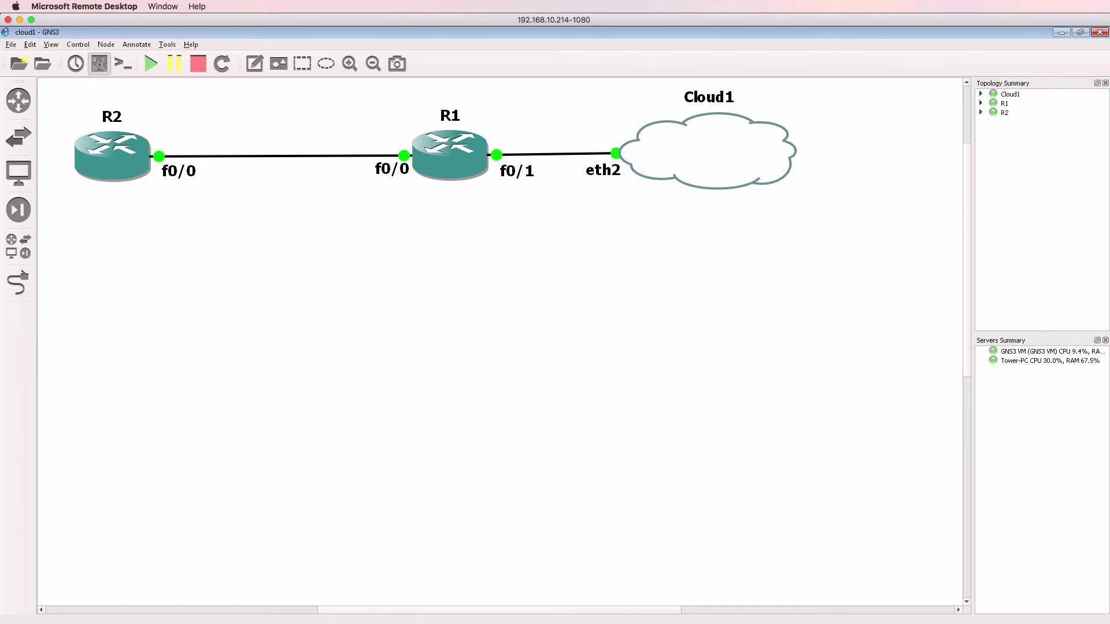
pyautogui.press('super+Tab')
pyautogui.press('Return')
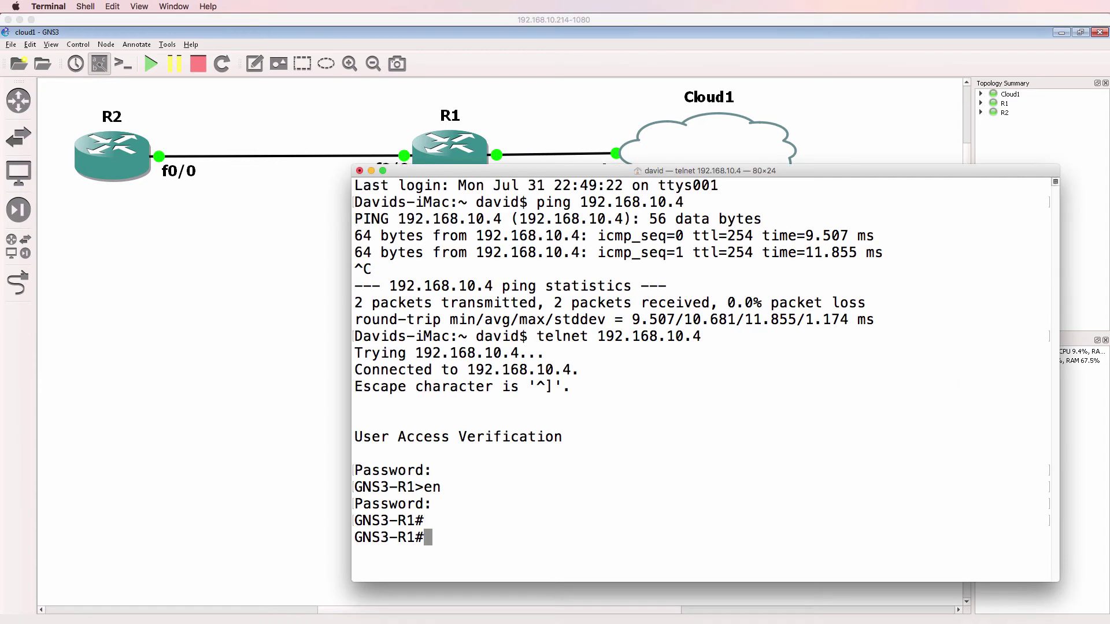
pyautogui.press('Return')
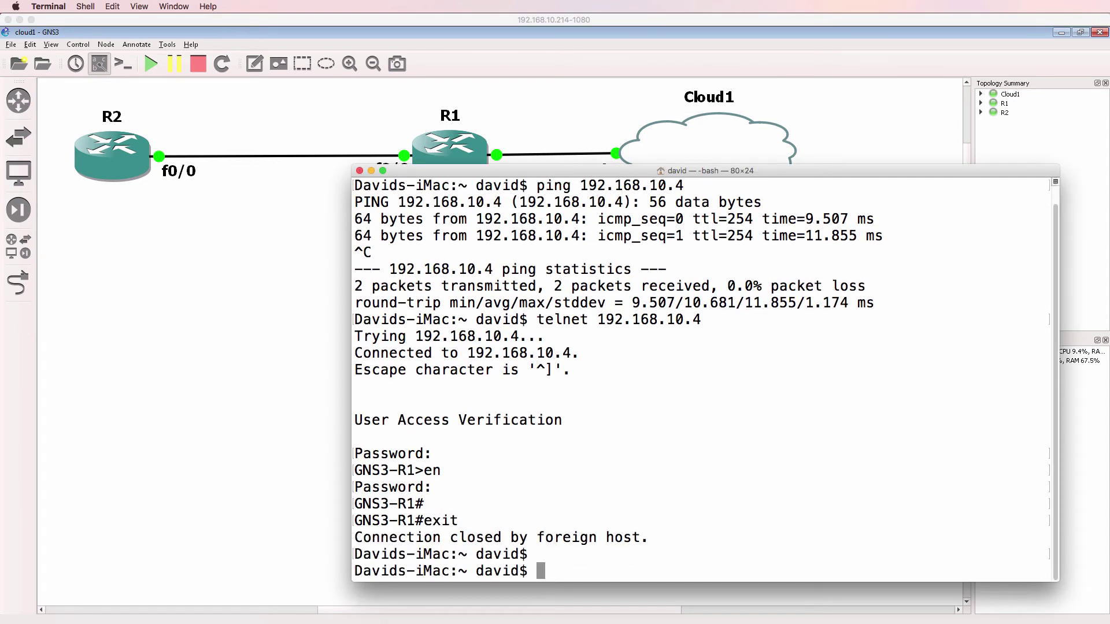
# Step: Re-telnet to 192.168.10.4, log in, and enter privileged mode with the enable password
pyautogui.press('Up')
pyautogui.press('Return')
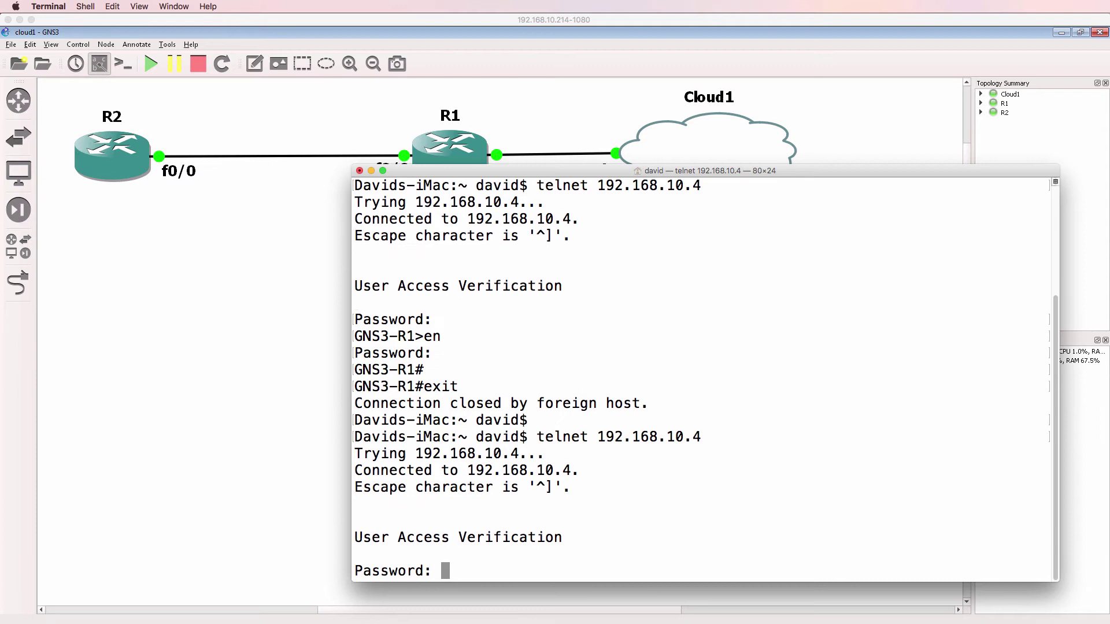
pyautogui.write('cisco')
pyautogui.press('Return')
pyautogui.write('en')
pyautogui.press('Return')
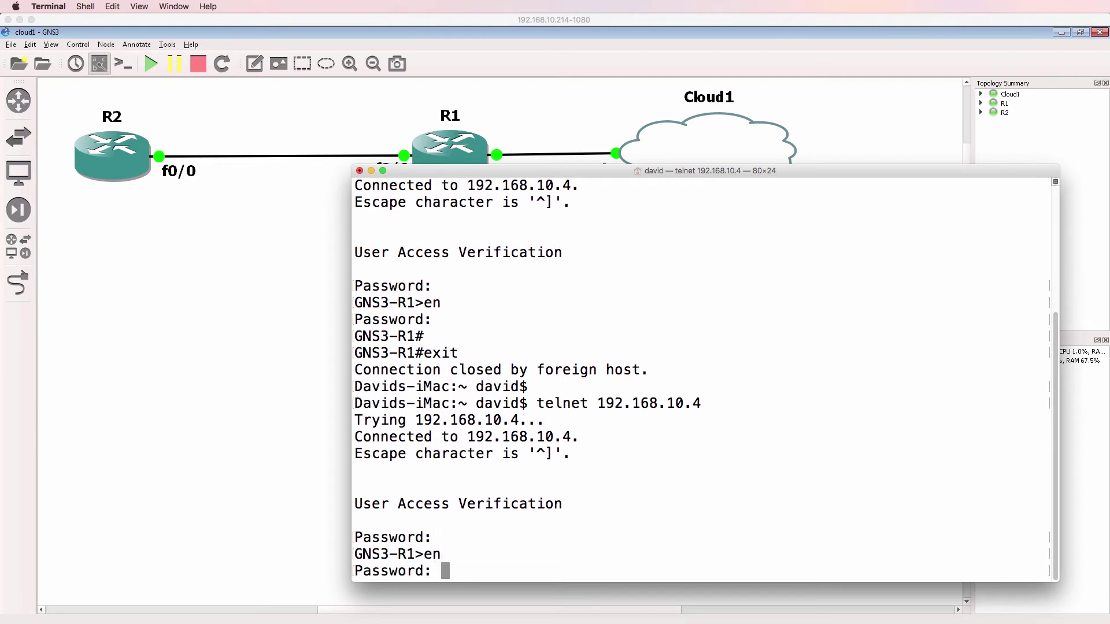
pyautogui.write('cisco')
pyautogui.press('Return')
pyautogui.press('super+Tab')
# Step: Arrange the R2 and R1 consoles side by side over the topology
pyautogui.moveTo(483, 519)
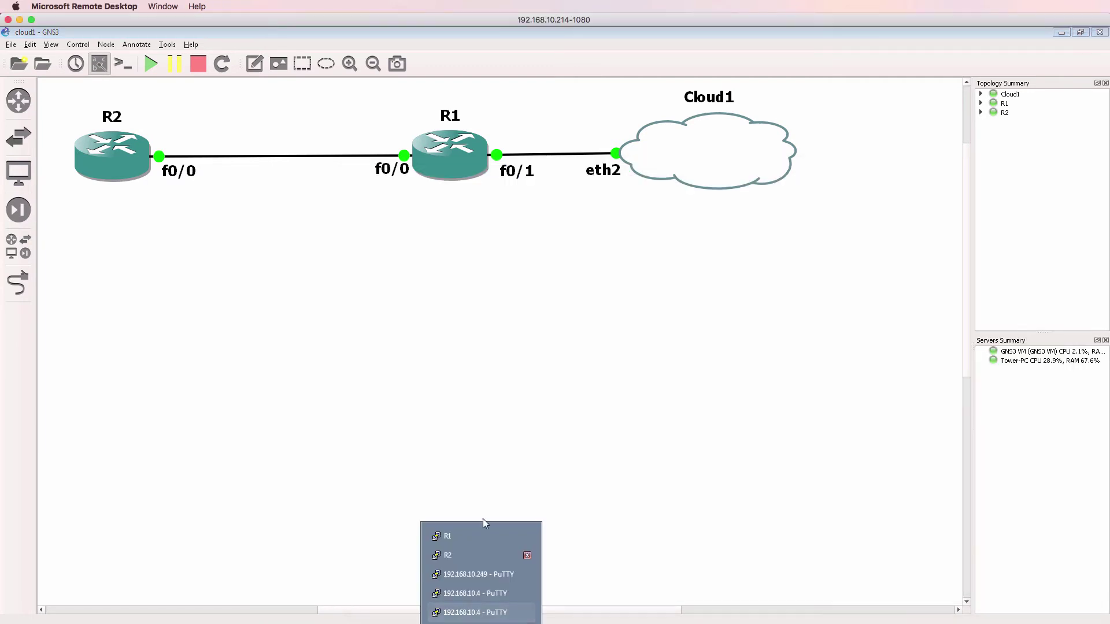
pyautogui.click(481, 554)
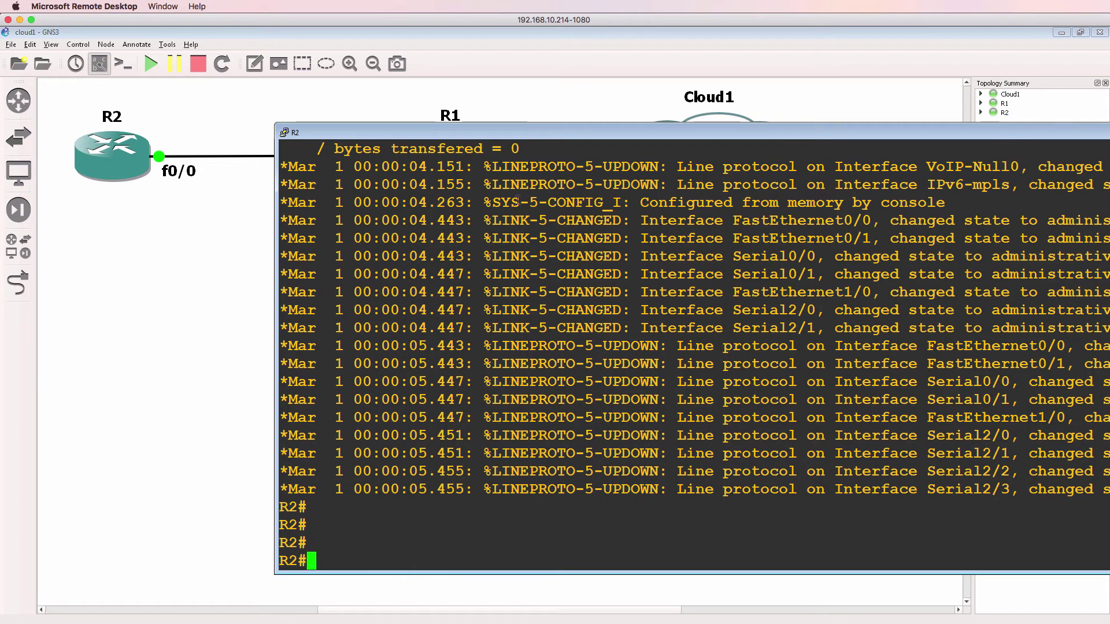
pyautogui.moveTo(536, 123); pyautogui.dragTo(307, 243)
pyautogui.hotkey('alt', 'Tab')
pyautogui.moveTo(477, 208); pyautogui.dragTo(540, 244)
# Step: On R1, enter interface f0/0 configuration and bring it up with no shut
pyautogui.write('int f0/0-')
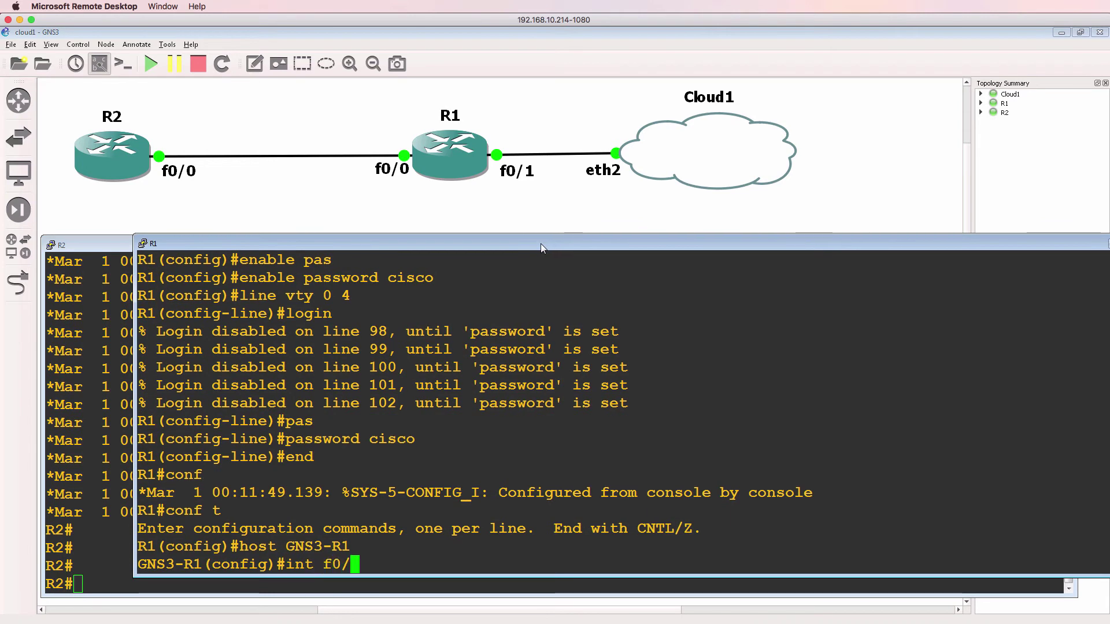
pyautogui.press('Return')
pyautogui.write('int f0/0')
pyautogui.press('Return')
pyautogui.write('no shut')
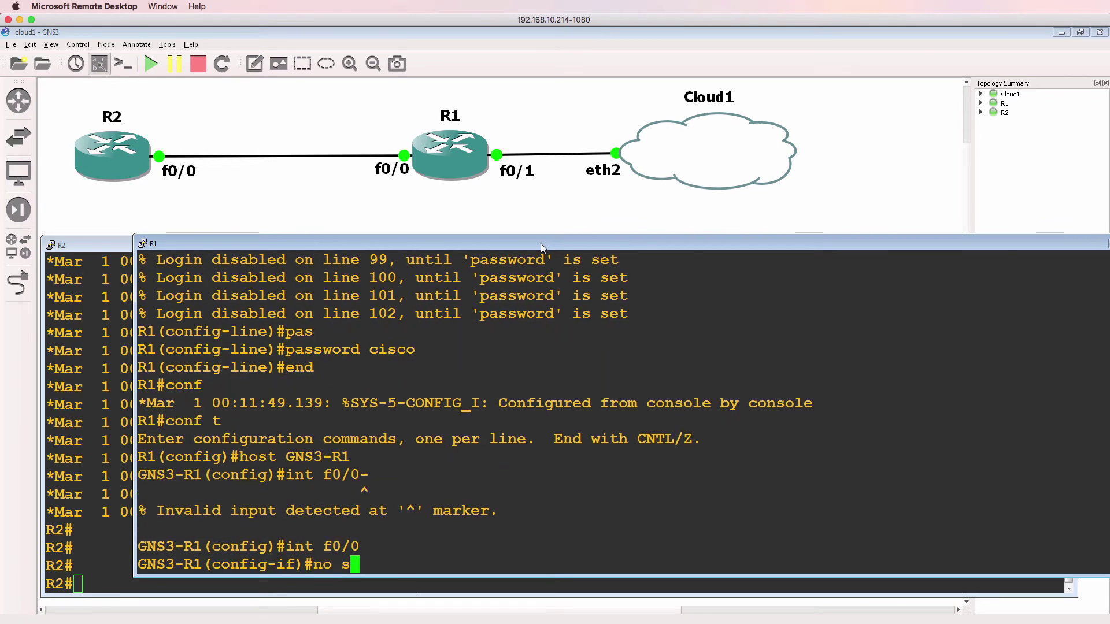
pyautogui.press('Return')
# Step: Enter the address command 'ip address 10.1.1.1 255.255.255.0' on R1's f0/0
pyautogui.write('iup ad')
pyautogui.press('BackSpace')
pyautogui.press('BackSpace')
pyautogui.press('BackSpace')
pyautogui.press('BackSpace')
pyautogui.press('BackSpace')
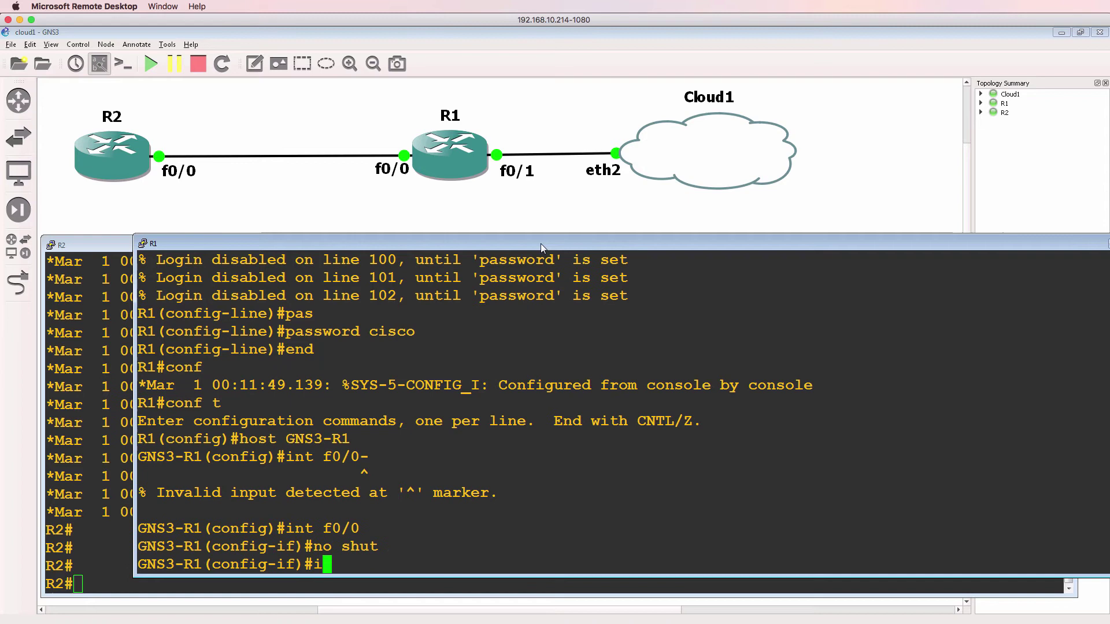
pyautogui.write('p da')
pyautogui.press('Tab')
pyautogui.press('BackSpace')
pyautogui.press('BackSpace')
pyautogui.write('ad10.1')
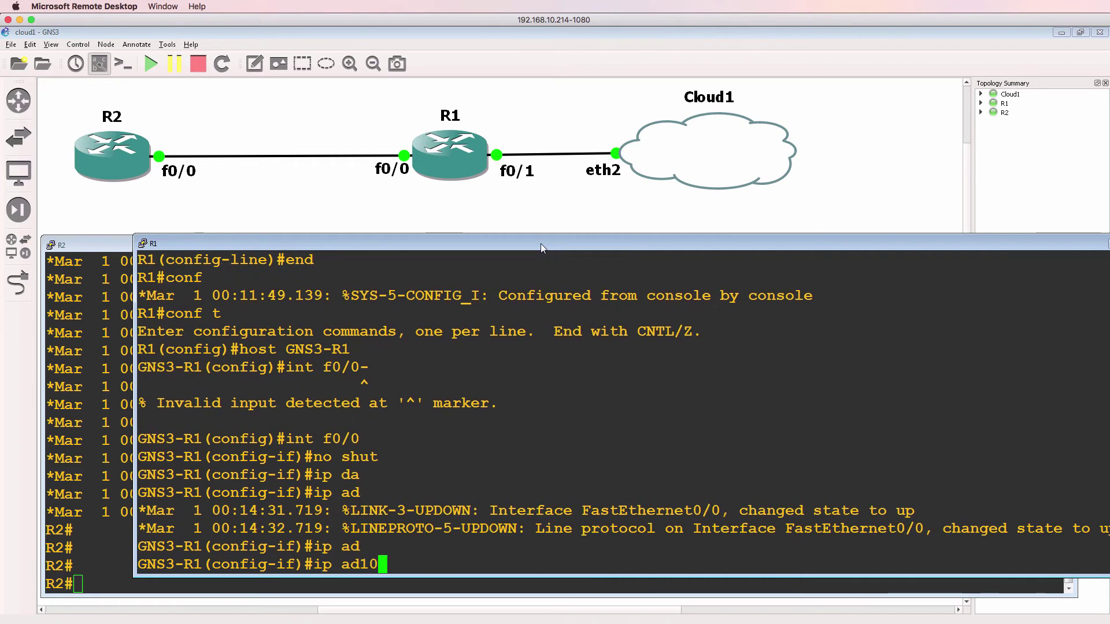
pyautogui.press('BackSpace')
pyautogui.press('BackSpace')
pyautogui.press('BackSpace')
pyautogui.press('BackSpace')
pyautogui.write('d')
pyautogui.press('Tab')
pyautogui.write('10')
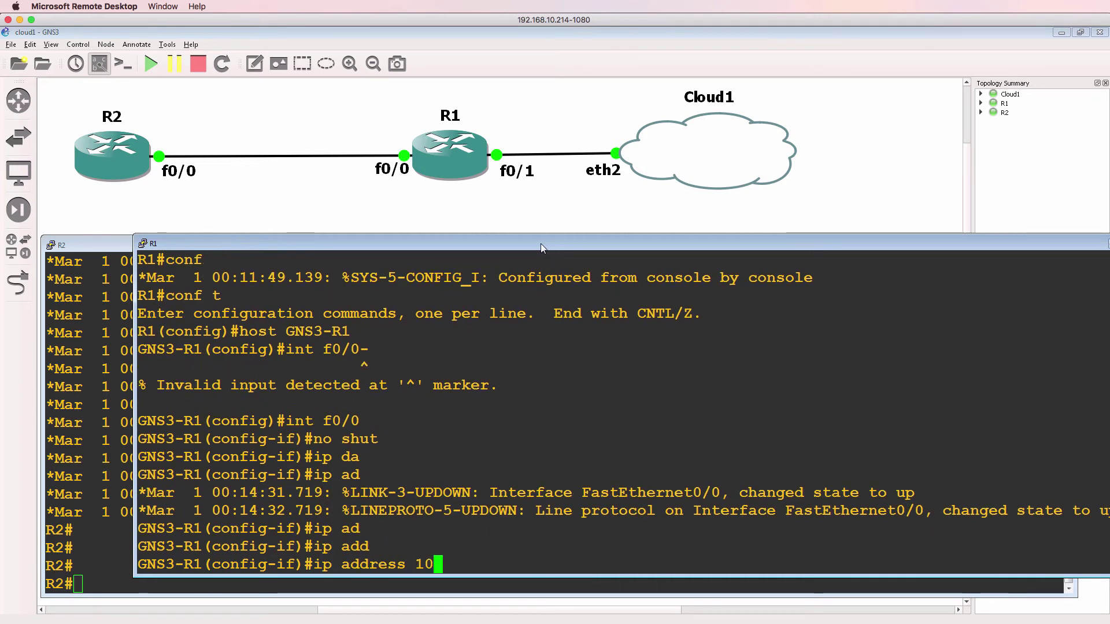
pyautogui.write('.1.1.1 255.255.255.0')
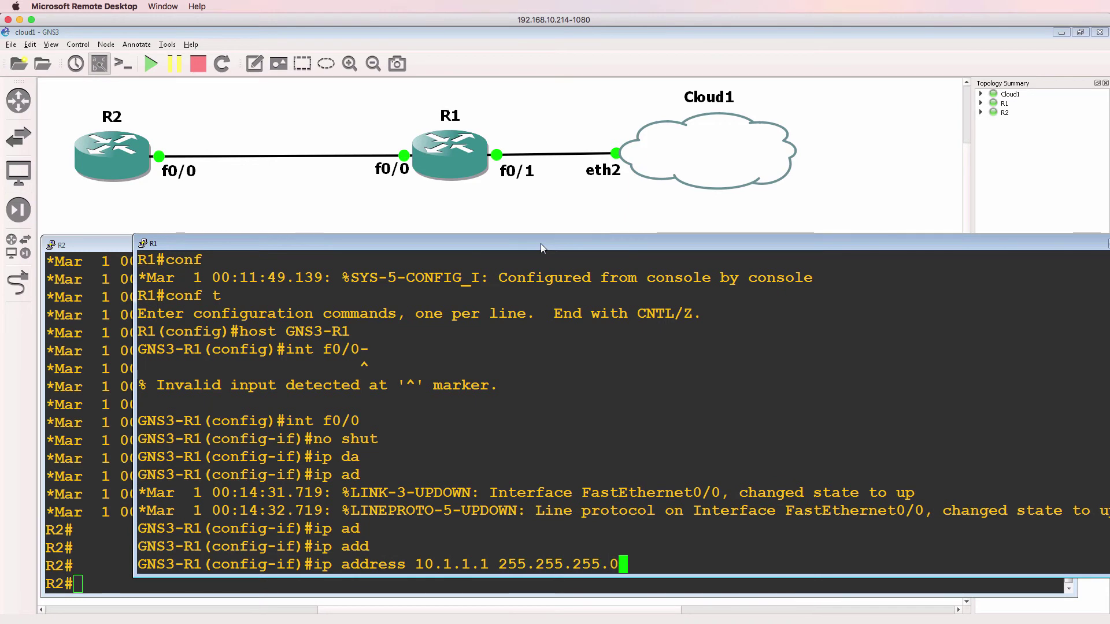
# Step: Apply R1's address, then on R2 enter interface f0/0 and bring it up
pyautogui.press('Return')
pyautogui.click(63, 299)
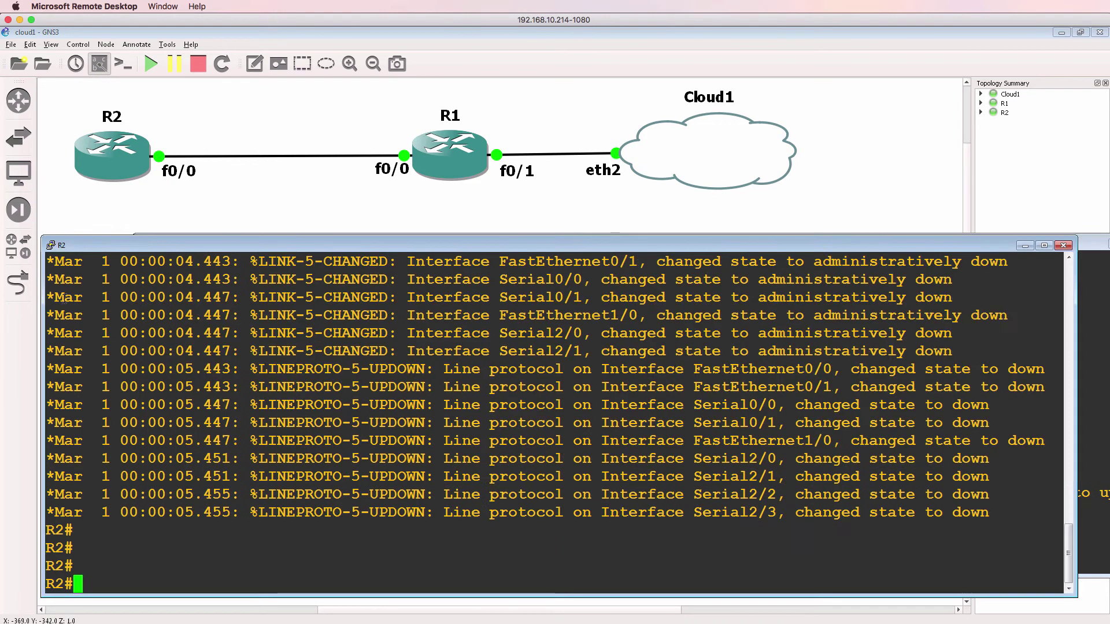
pyautogui.write('conf t')
pyautogui.press('Return')
pyautogui.write('int f0')
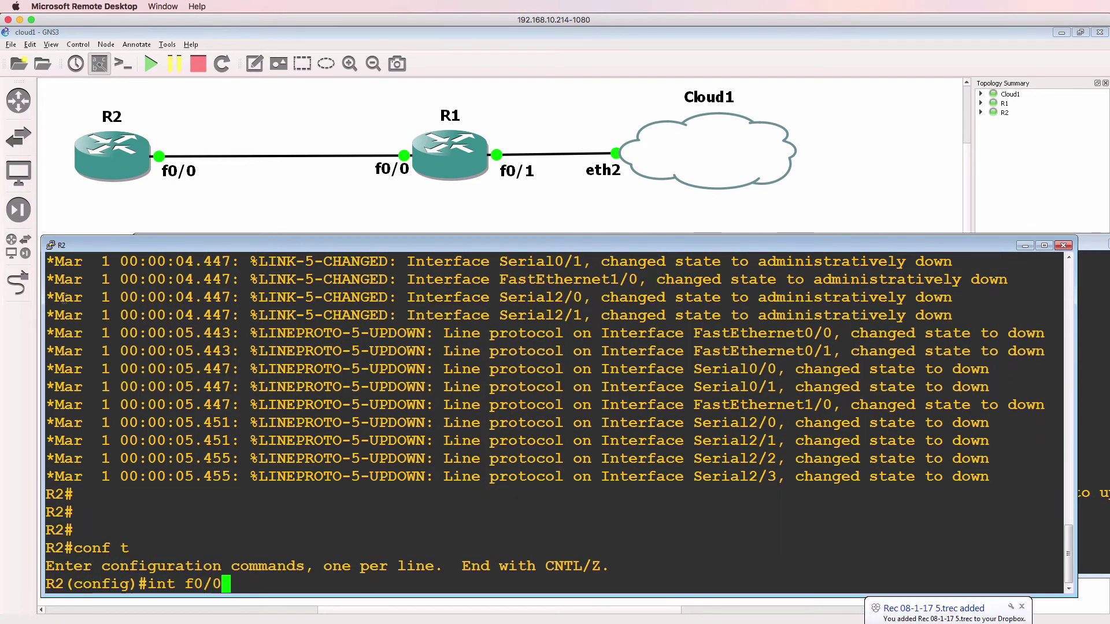
pyautogui.write('/0')
pyautogui.press('Return')
pyautogui.write('no shut')
pyautogui.press('Return')
# Step: Assign R2's f0/0 the address 10.1.1.2 255.255.255.0
pyautogui.write('ip add')
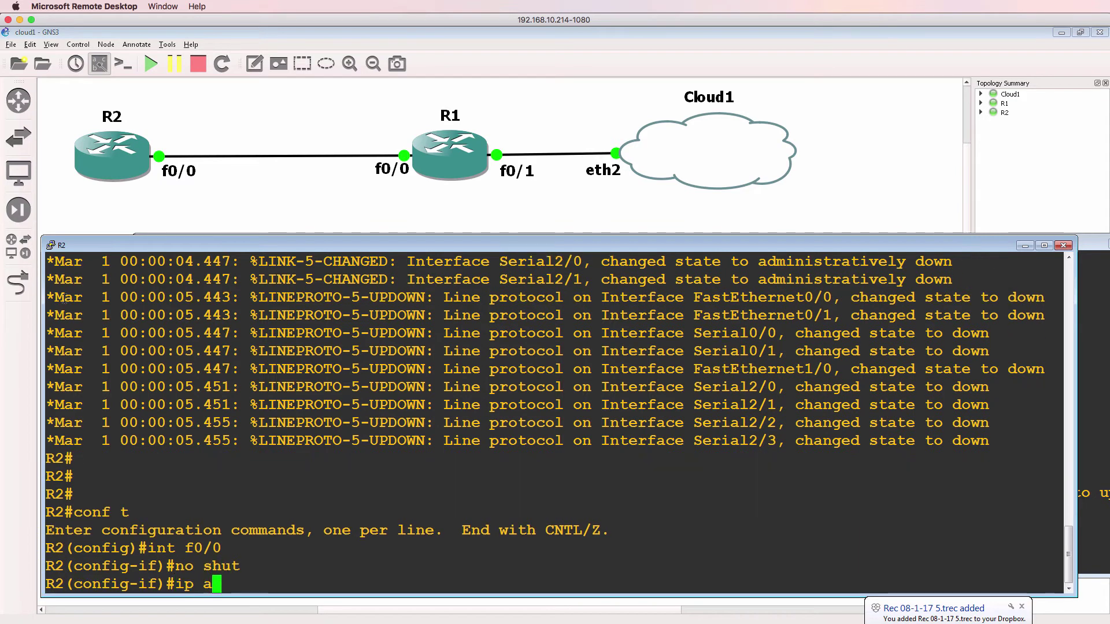
pyautogui.press('Tab')
pyautogui.write('10.1.1.2 ')
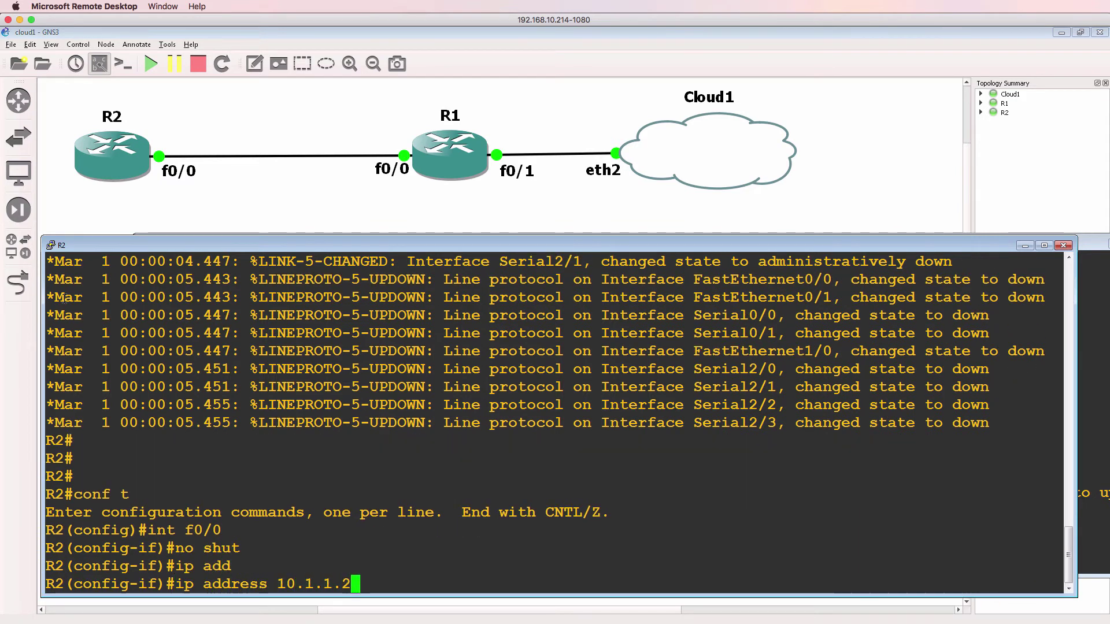
pyautogui.write('255.255.255.0')
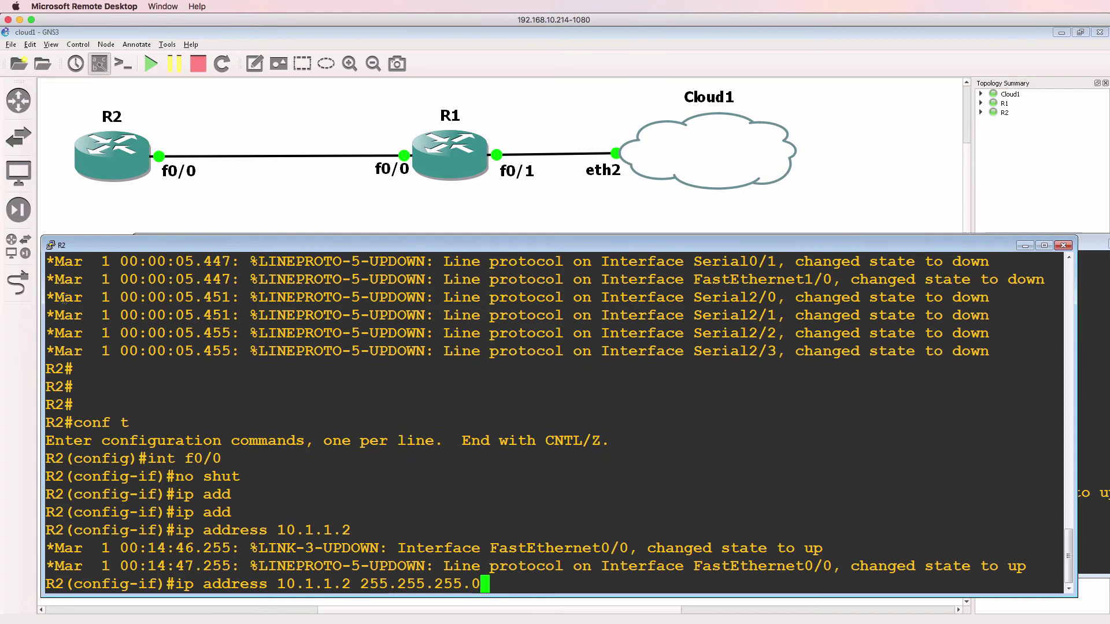
pyautogui.press('Return')
# Step: Start OSPF process 1 with network 0.0.0.0 255.255.255.255 area 0, then exit configuration
pyautogui.write('router so')
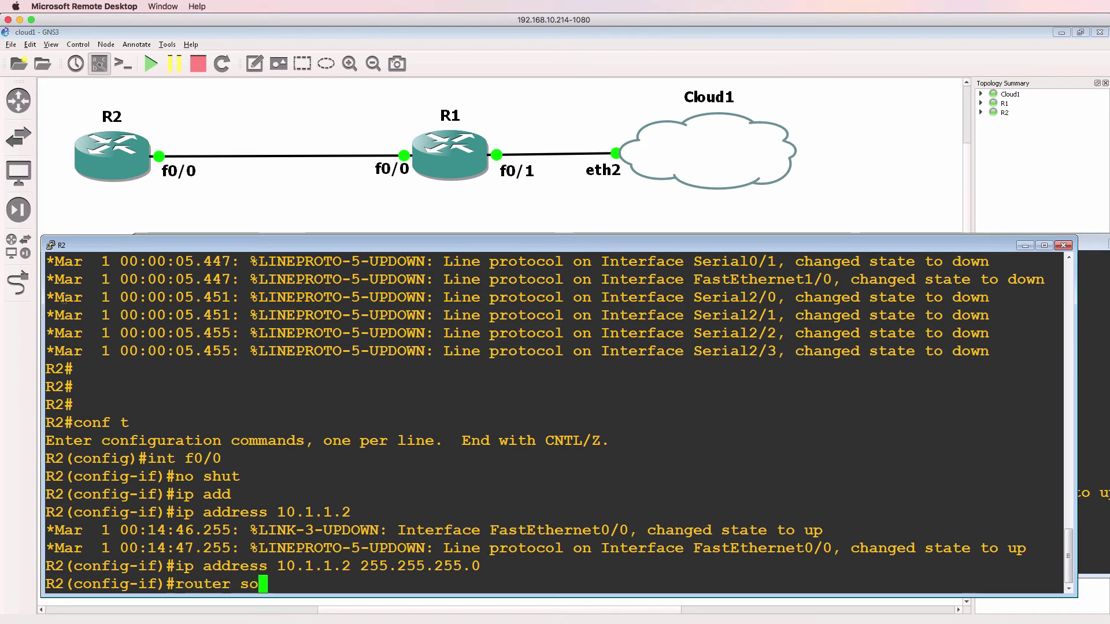
pyautogui.press('BackSpace')
pyautogui.press('BackSpace')
pyautogui.write('ospf 1')
pyautogui.press('Return')
pyautogui.write('net')
pyautogui.press('Tab')
pyautogui.write('0.')
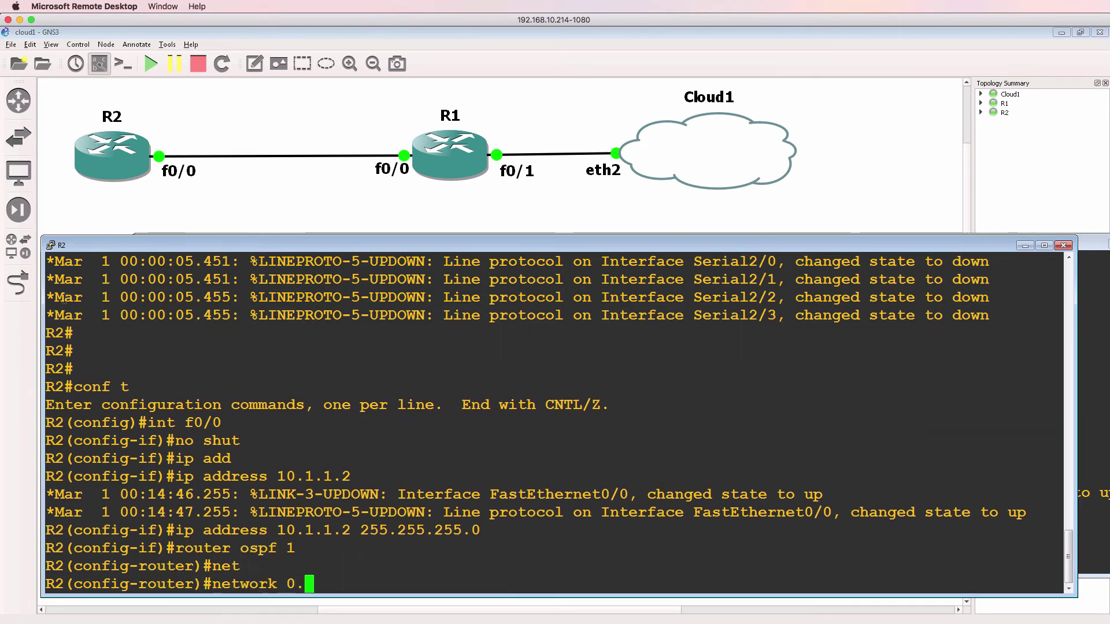
pyautogui.write('0.0.0 255255.255')
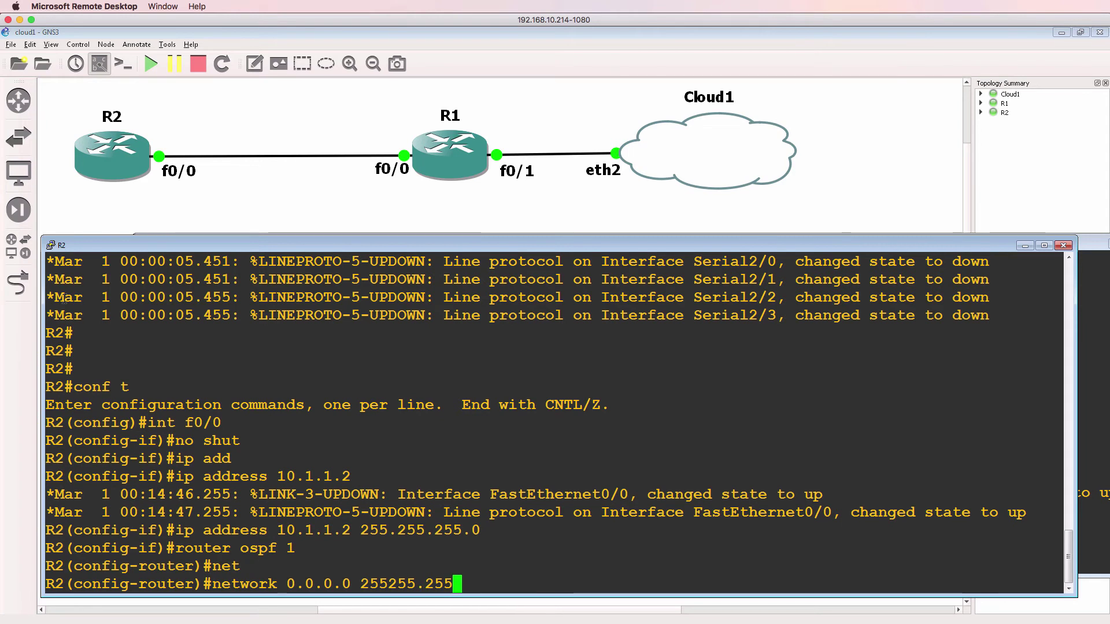
pyautogui.press('BackSpace')
pyautogui.press('BackSpace')
pyautogui.press('BackSpace')
pyautogui.press('BackSpace')
pyautogui.press('BackSpace')
pyautogui.write('.255.255.255 area ')
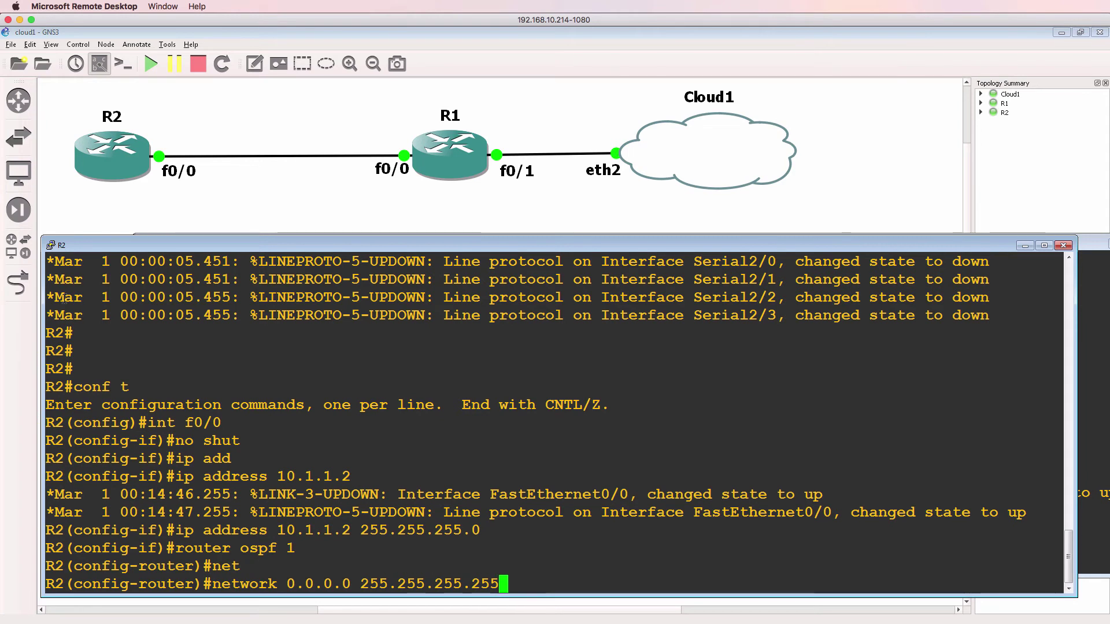
pyautogui.write('0')
pyautogui.press('Return')
pyautogui.write('end')
pyautogui.press('Return')
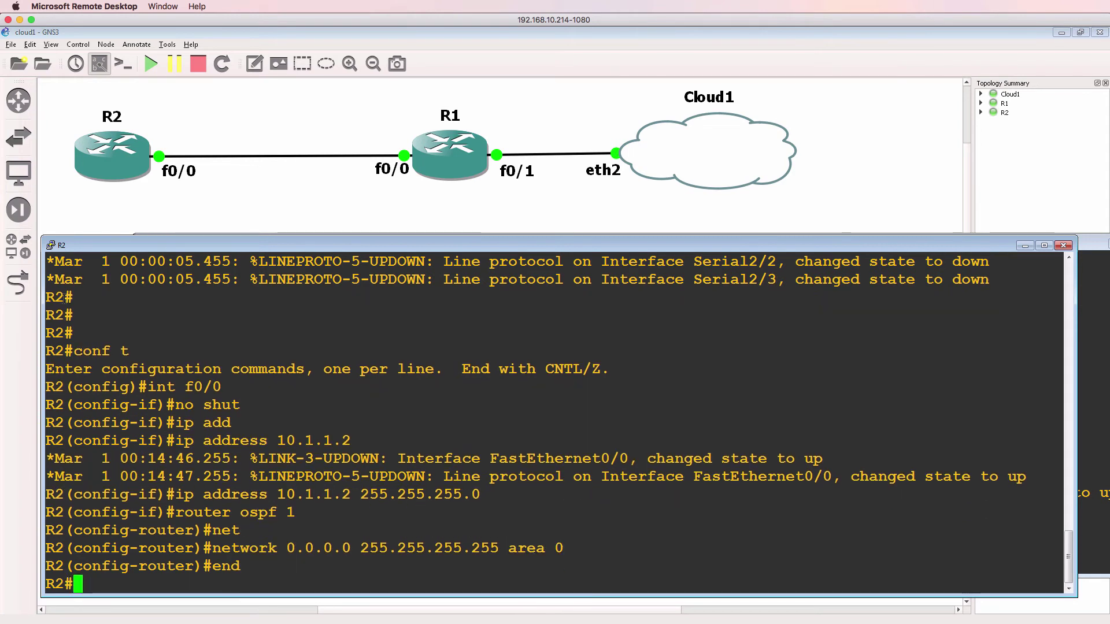
# Step: On R2, show the routing table twice, then the OSPF interface details and brief summary
pyautogui.write('sh ip route')
pyautogui.press('Return')
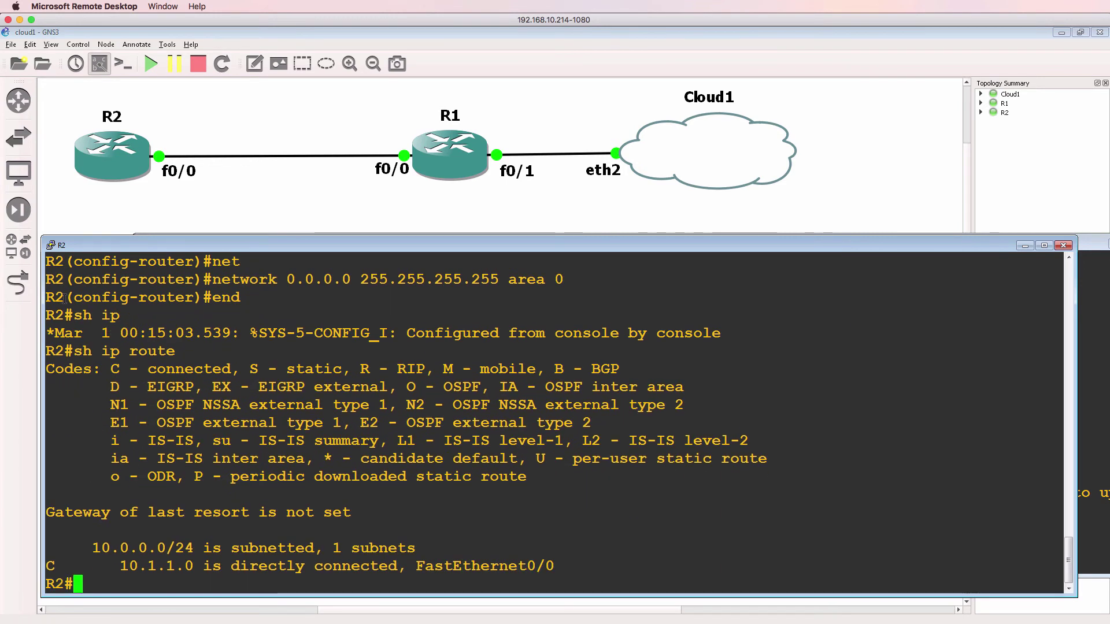
pyautogui.press('Up')
pyautogui.press('Return')
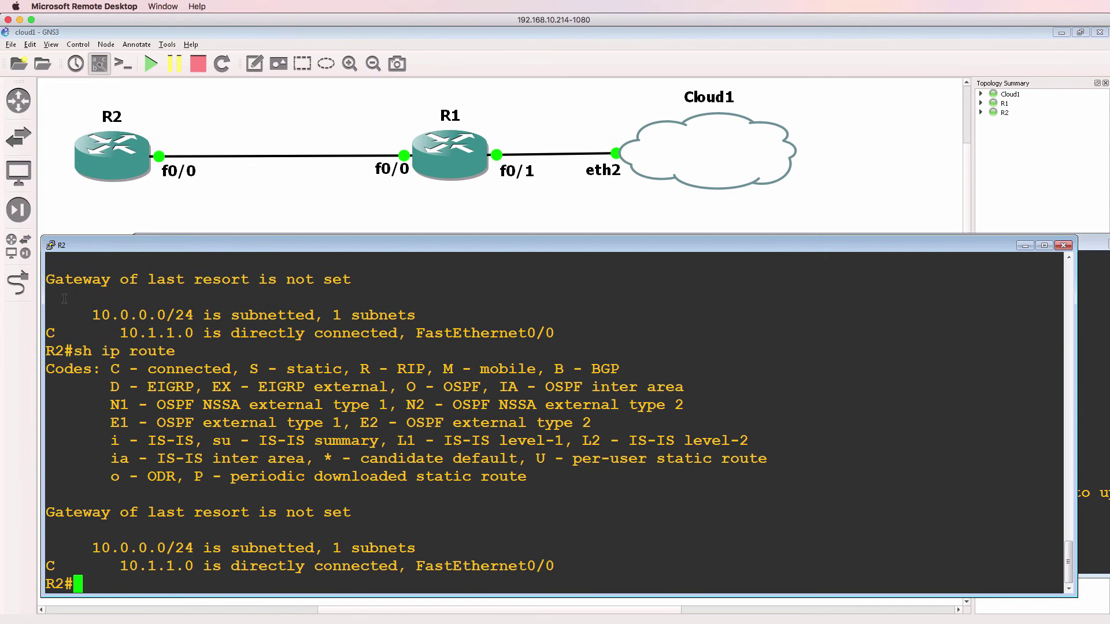
pyautogui.write('sh ip ospf int')
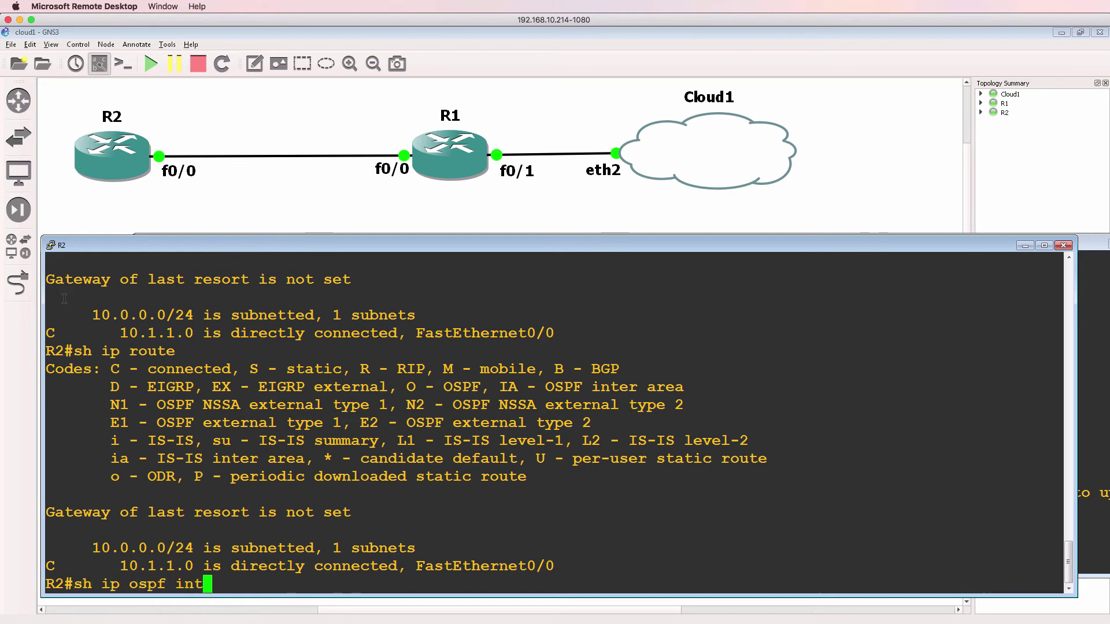
pyautogui.press('Return')
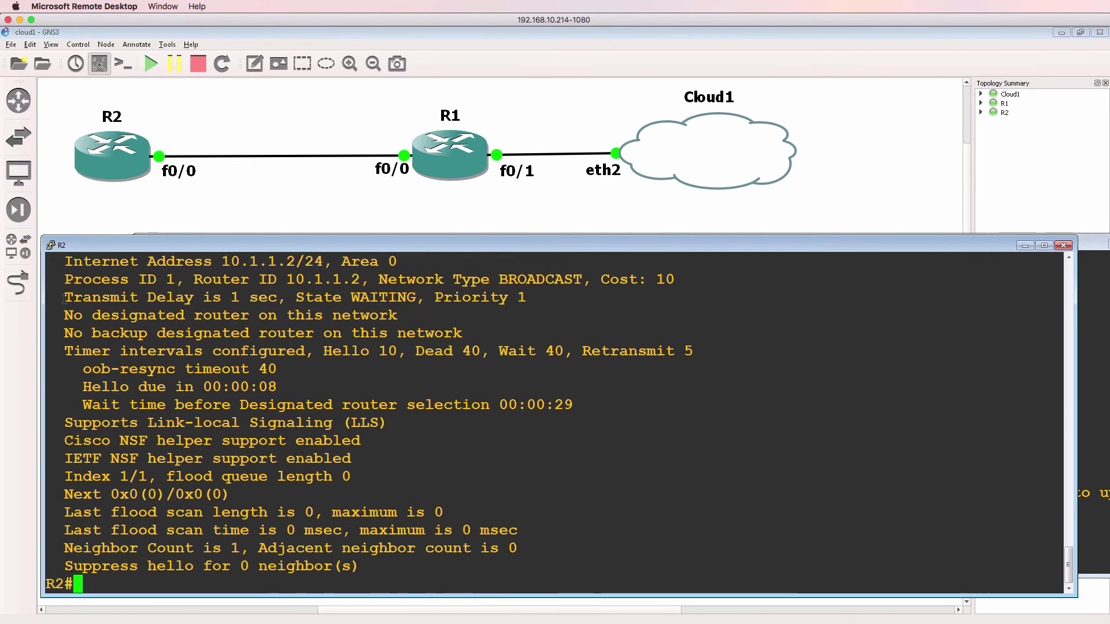
pyautogui.write('sh ip ospf int br')
pyautogui.press('Tab')
pyautogui.press('Return')
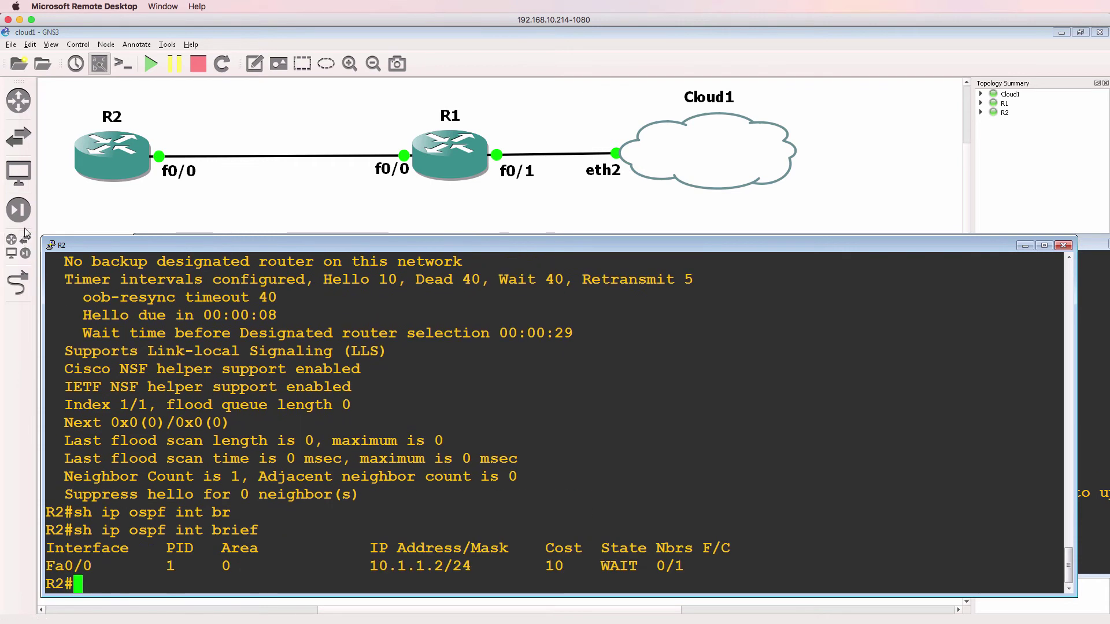
# Step: On R1, leave configuration mode and list its OSPF interfaces in brief
pyautogui.moveTo(481, 623)
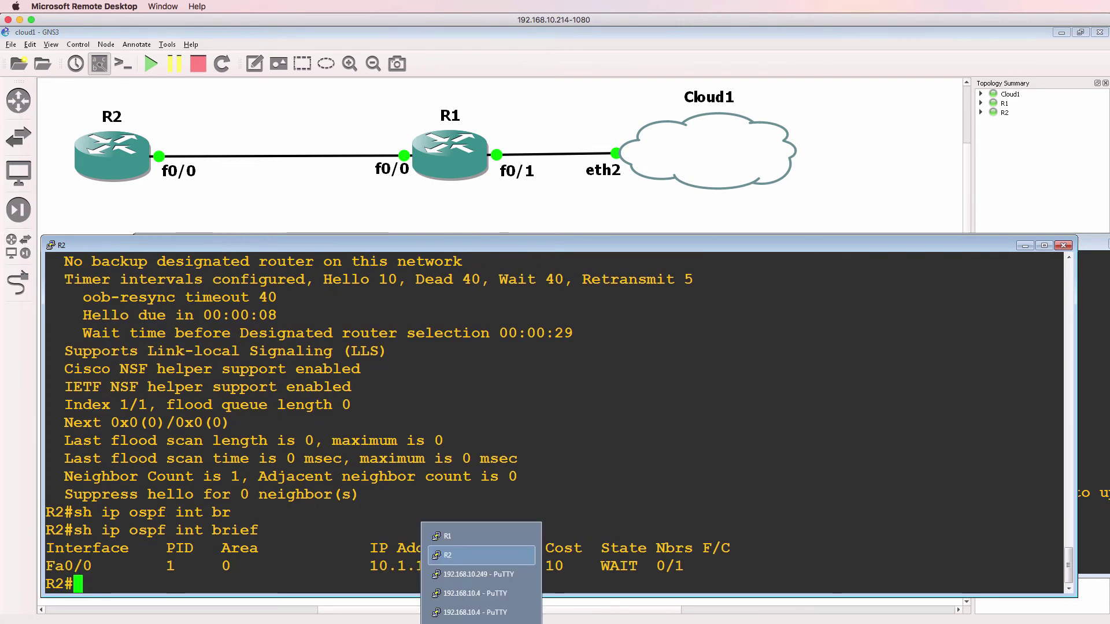
pyautogui.click(484, 536)
pyautogui.write('end')
pyautogui.press('Return')
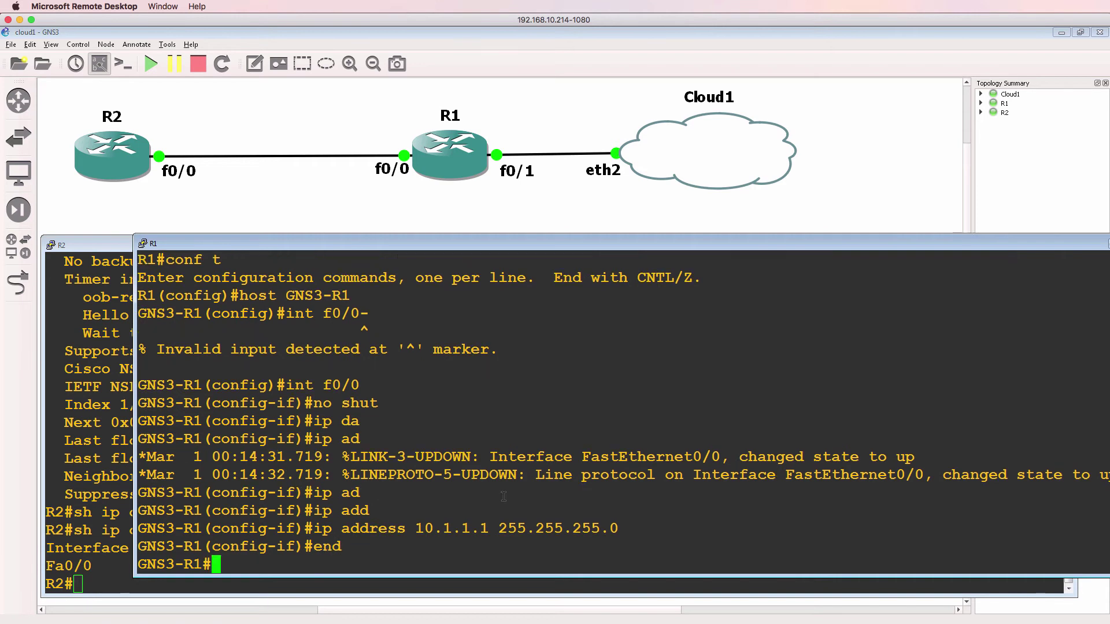
pyautogui.write('sh ip ospf int b')
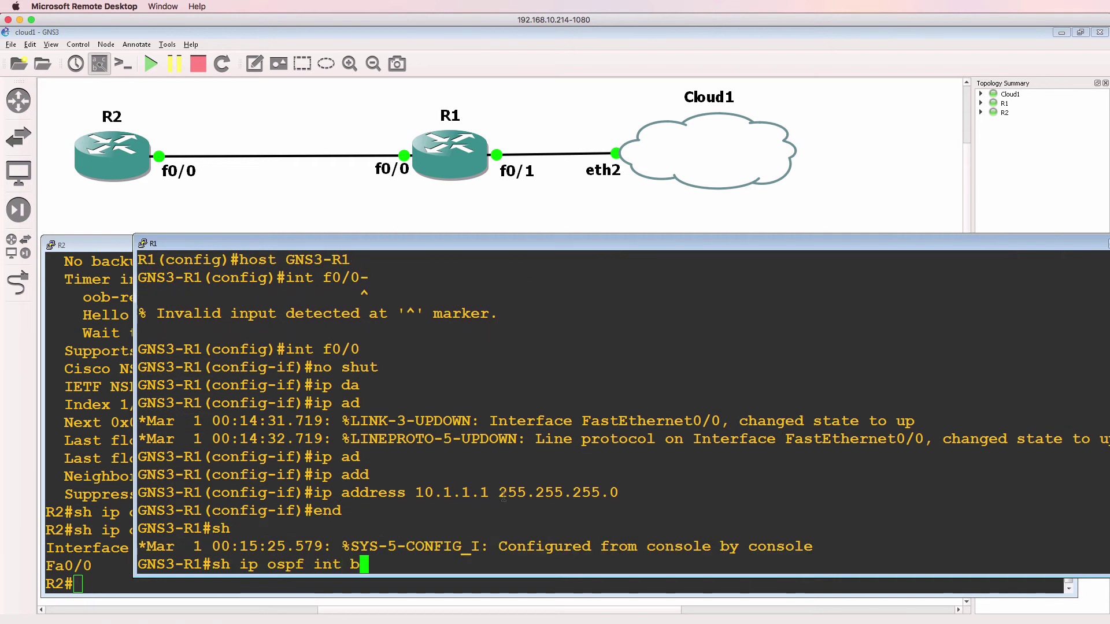
pyautogui.write('ri')
pyautogui.press('Tab')
pyautogui.press('Return')
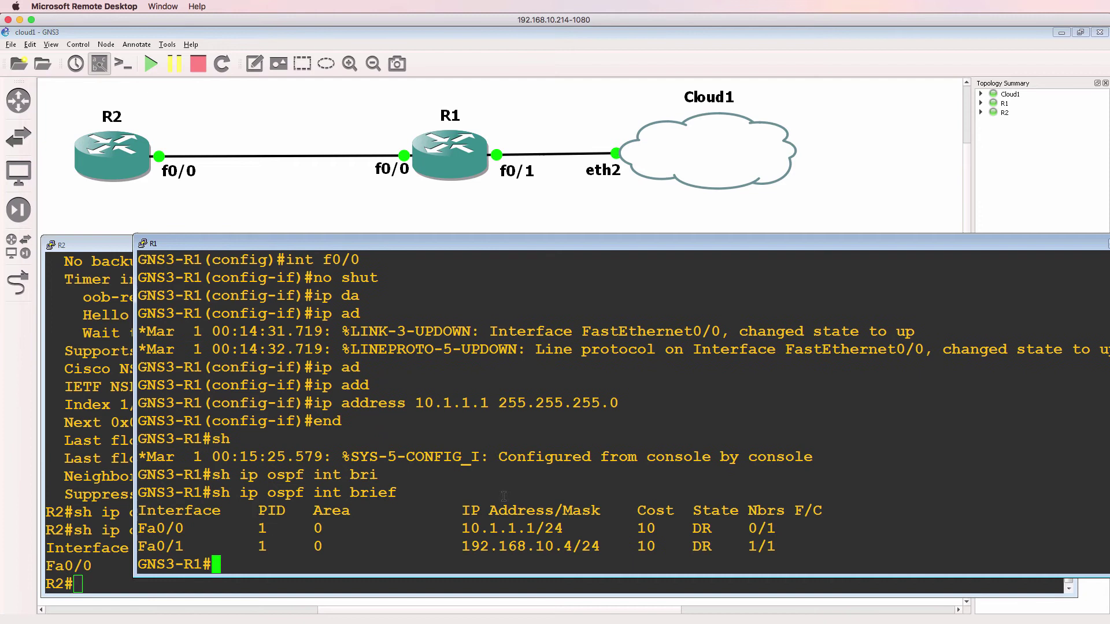
# Step: Highlight Fa0/0's area, 10.1.1.1/24 address, DR state and neighbor count on R1
pyautogui.moveTo(587, 528); pyautogui.dragTo(295, 526)
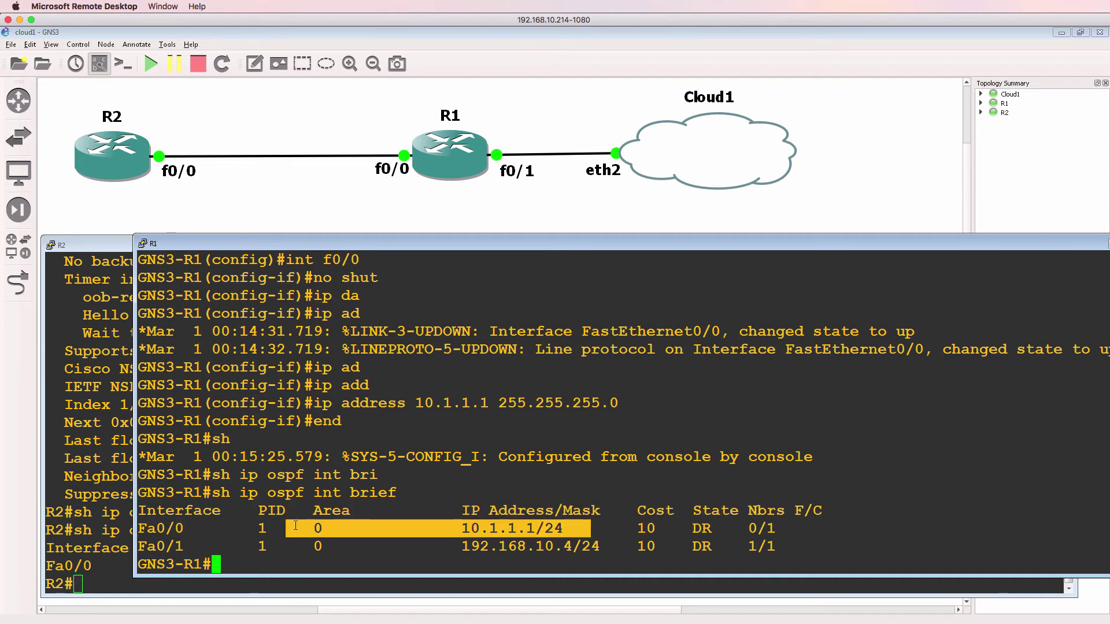
pyautogui.click(677, 542)
pyautogui.moveTo(776, 528); pyautogui.dragTo(655, 529)
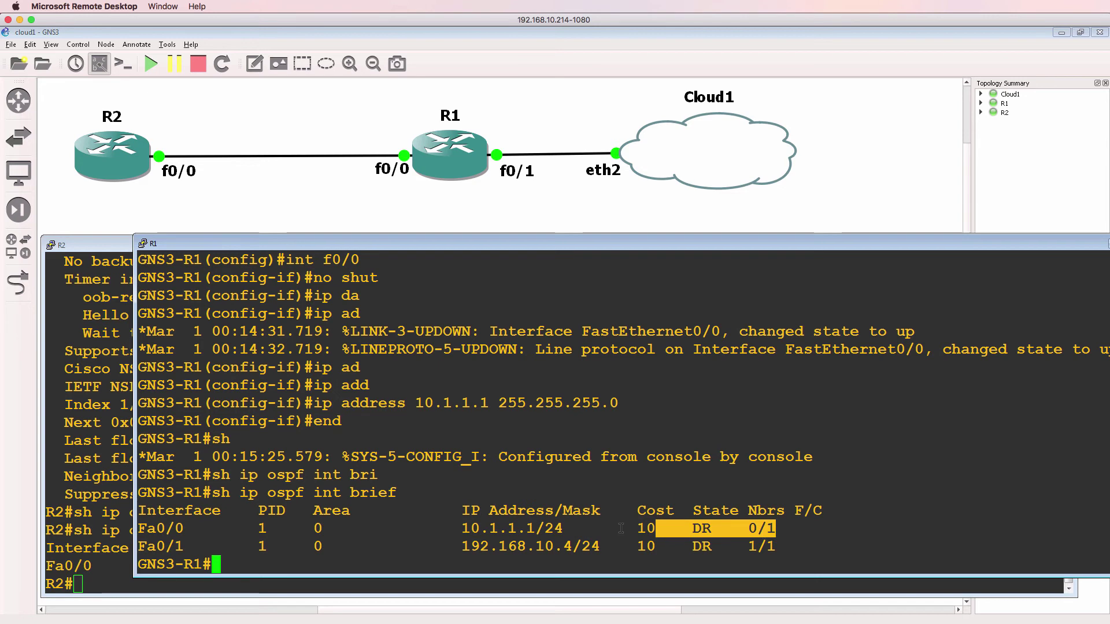
pyautogui.click(51, 500)
# Step: Rerun R2's OSPF interface summary and ping R1 at 10.1.1.1
pyautogui.press('Up')
pyautogui.press('Return')
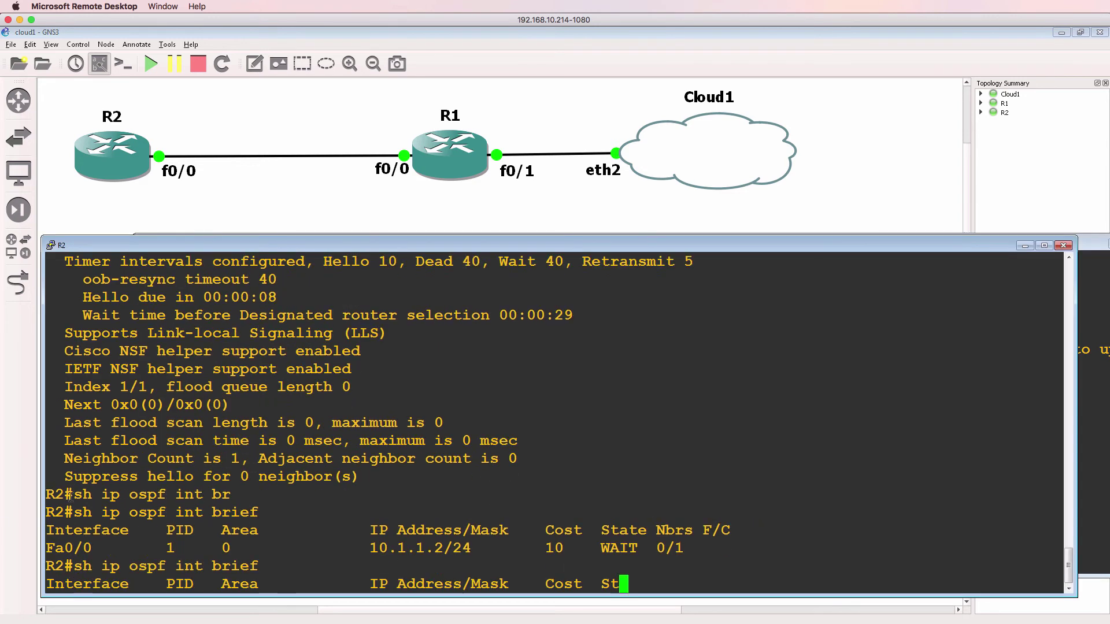
pyautogui.write('og')
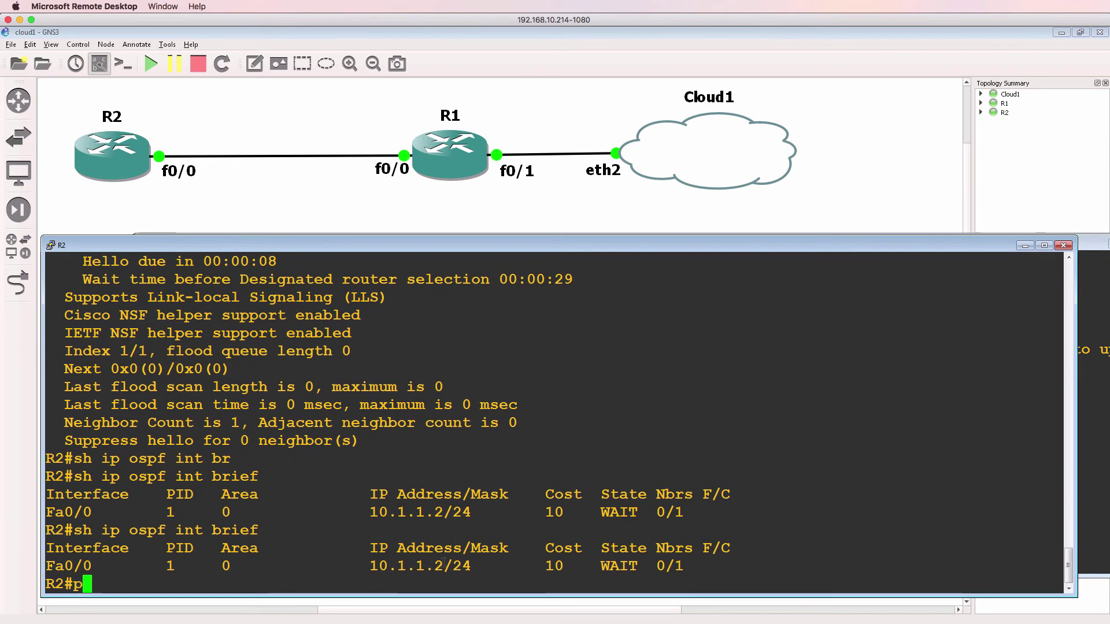
pyautogui.write('ing 10.1.1.2')
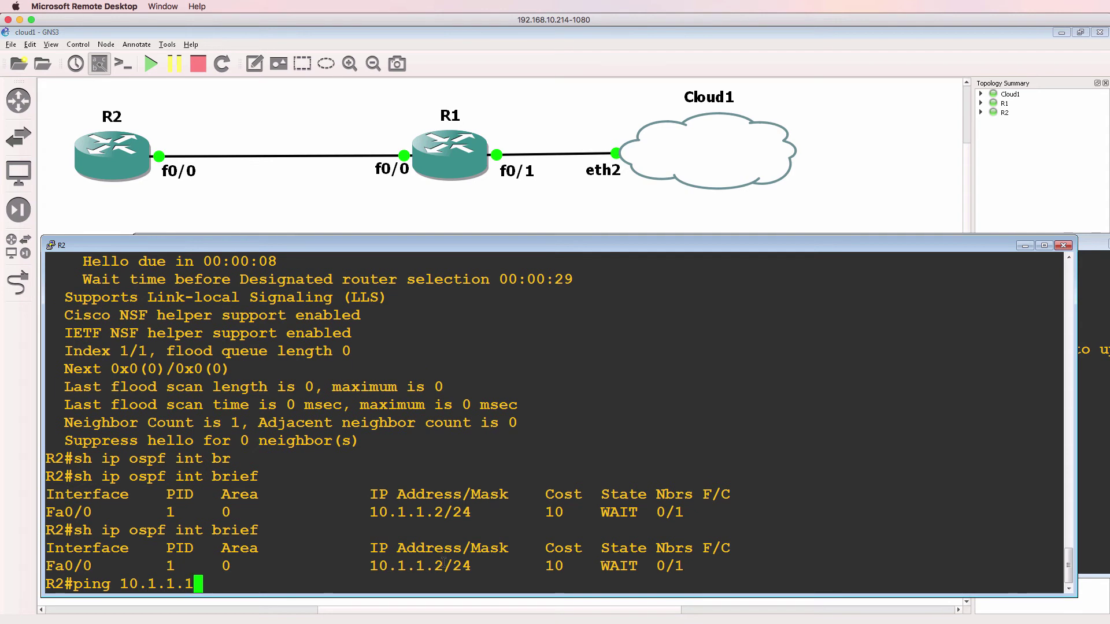
pyautogui.press('Return')
# Step: Show R2's OSPF neighbors, marking the FULL/DR adjacency, then list the OSPF-learned routes
pyautogui.write('sh ip ')
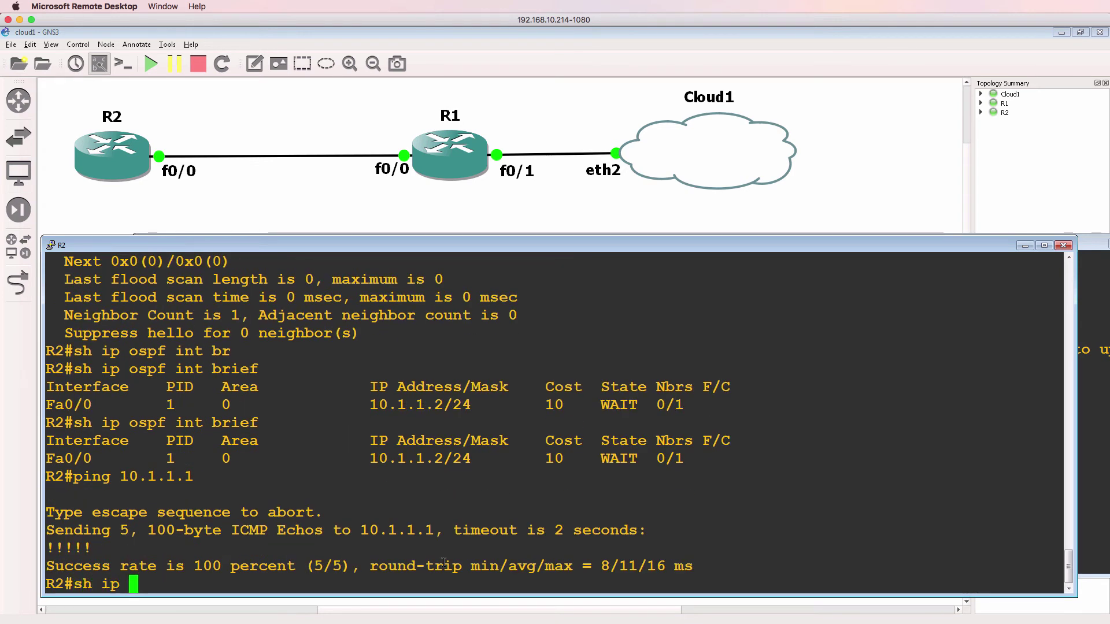
pyautogui.write('ospf nei')
pyautogui.press('Return')
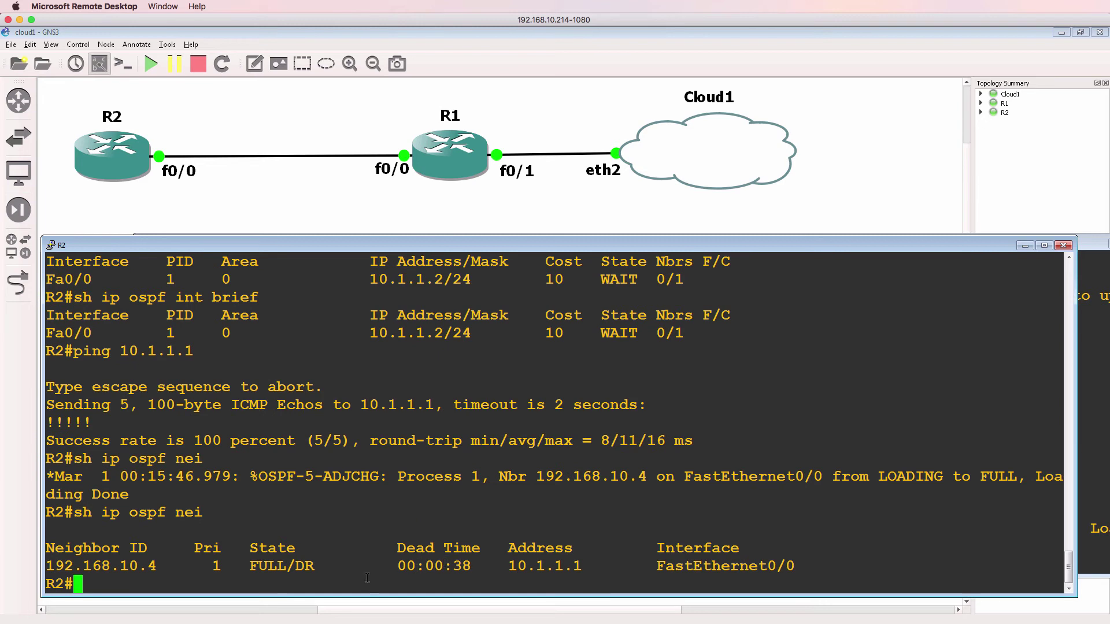
pyautogui.moveTo(777, 459); pyautogui.dragTo(1045, 491)
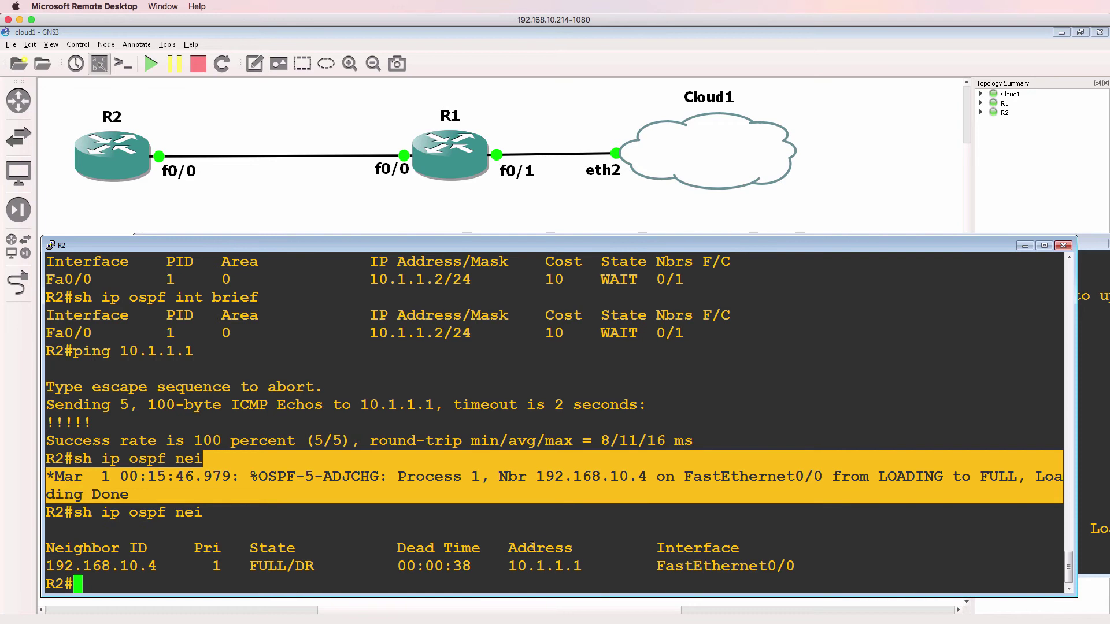
pyautogui.moveTo(333, 566); pyautogui.dragTo(183, 570)
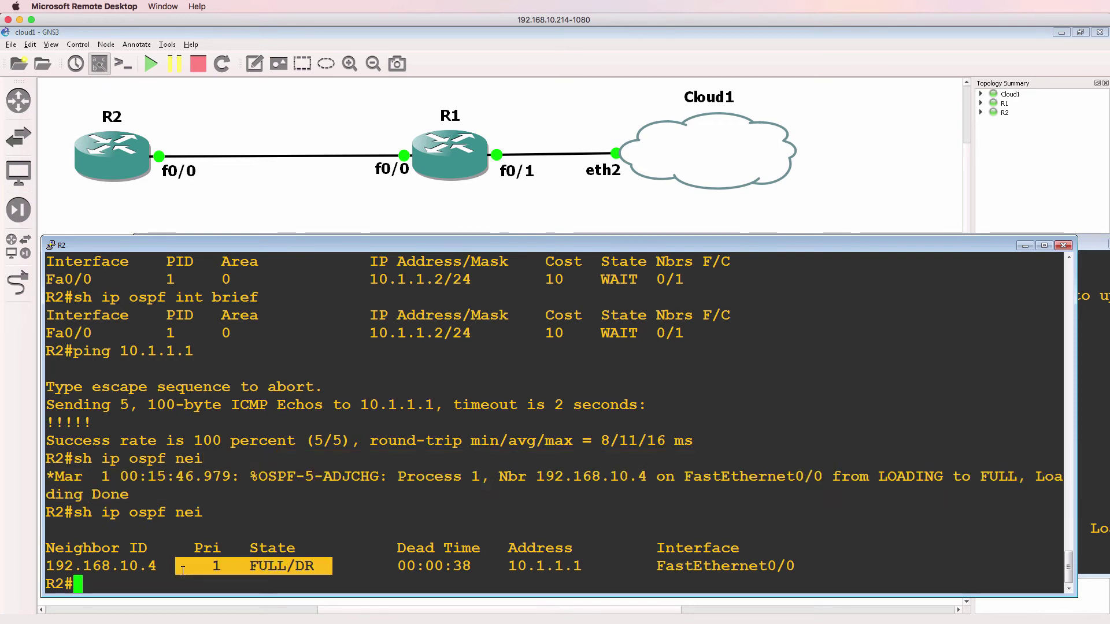
pyautogui.write('sh ip route')
pyautogui.press('Return')
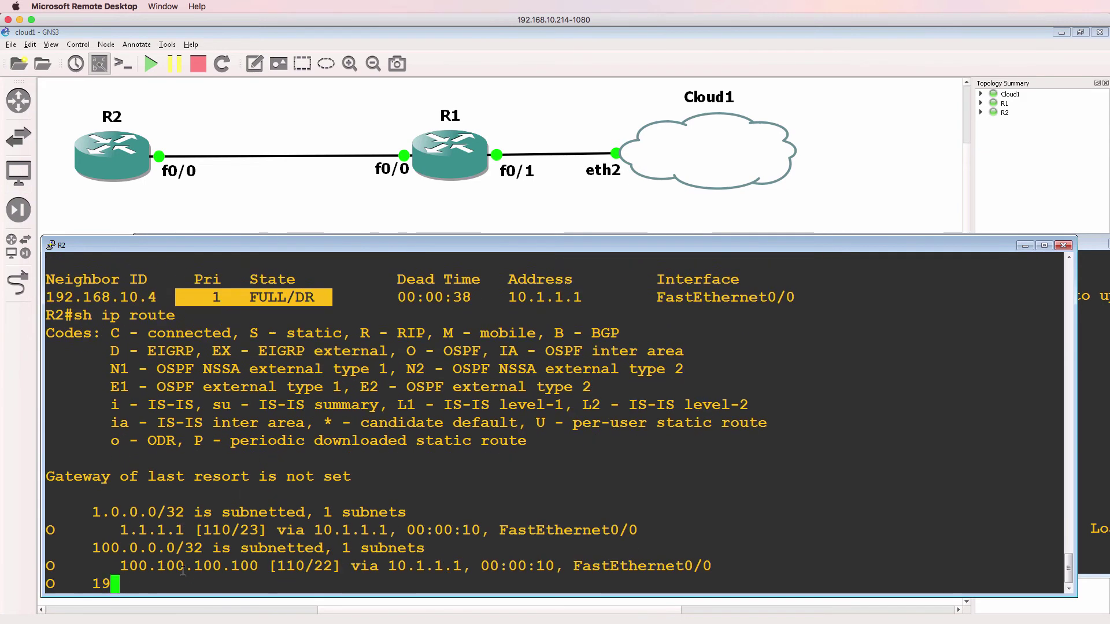
pyautogui.press('space')
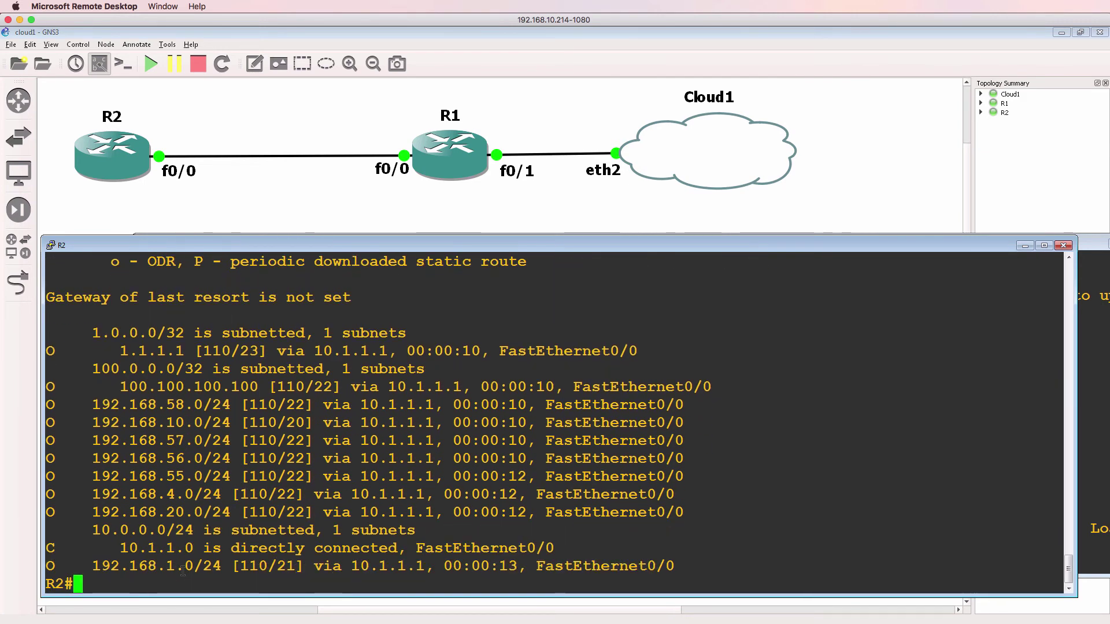
# Step: Set an enable password on R2 in global configuration mode
pyautogui.write('conf t')
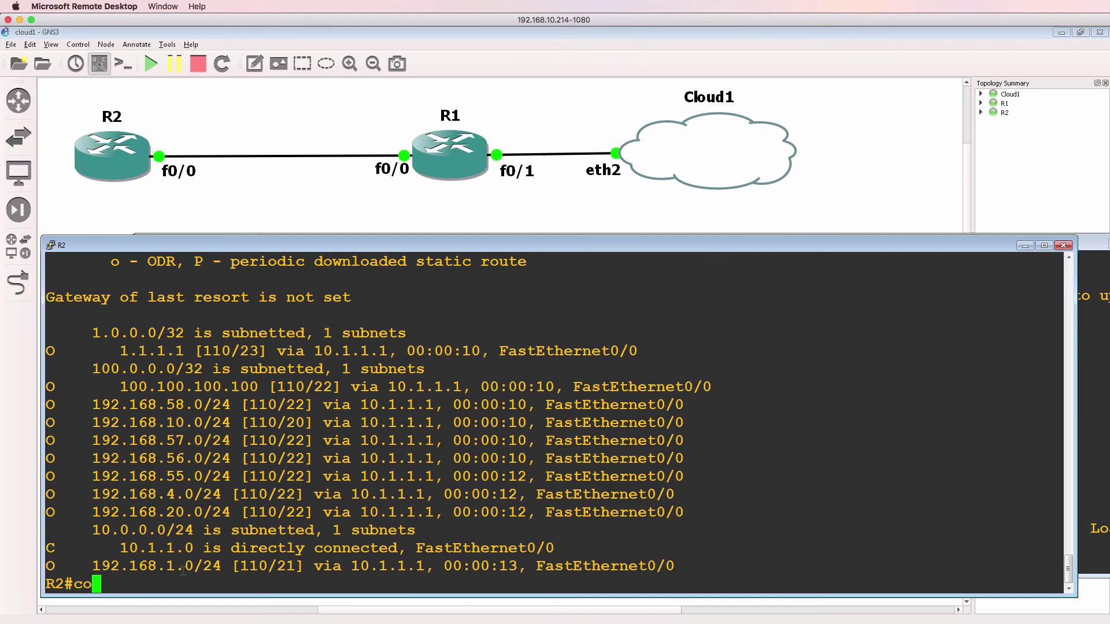
pyautogui.press('Return')
pyautogui.write('enab')
pyautogui.press('Tab')
pyautogui.write('pas')
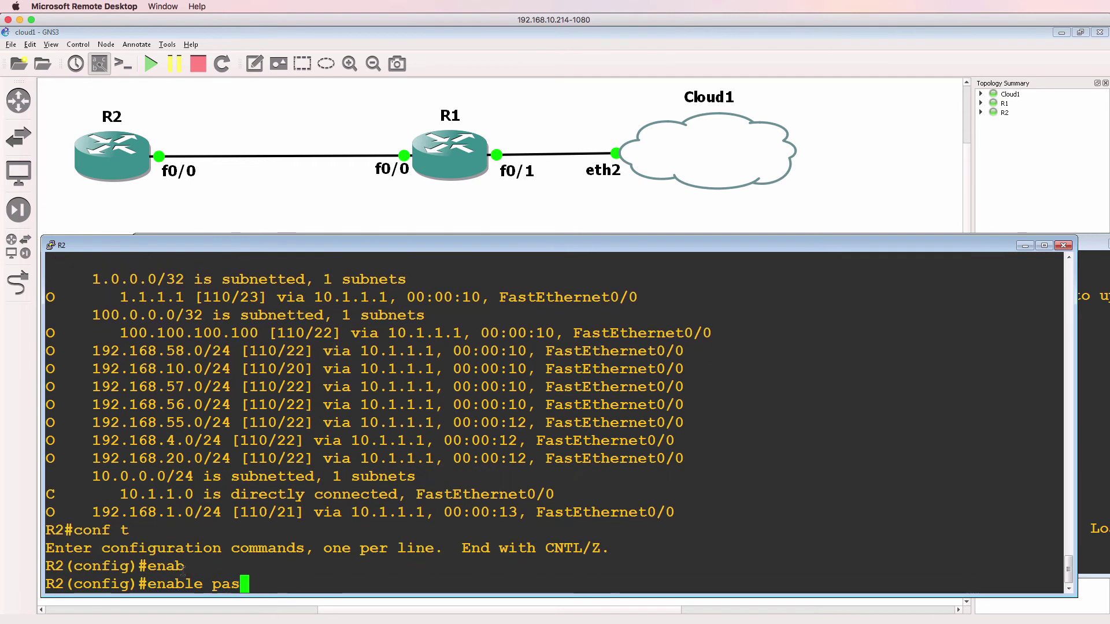
pyautogui.press('Tab')
pyautogui.write('cisco')
pyautogui.press('Return')
# Step: Require login with a password on vty lines 0 4, then exit configuration
pyautogui.write('line vty')
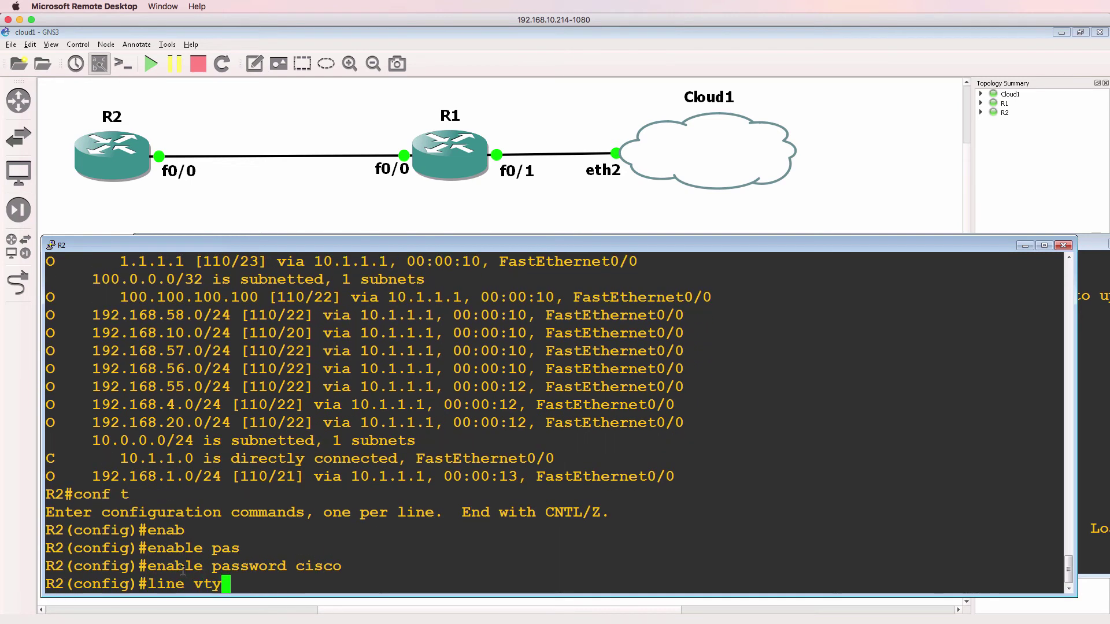
pyautogui.write(' 0 4')
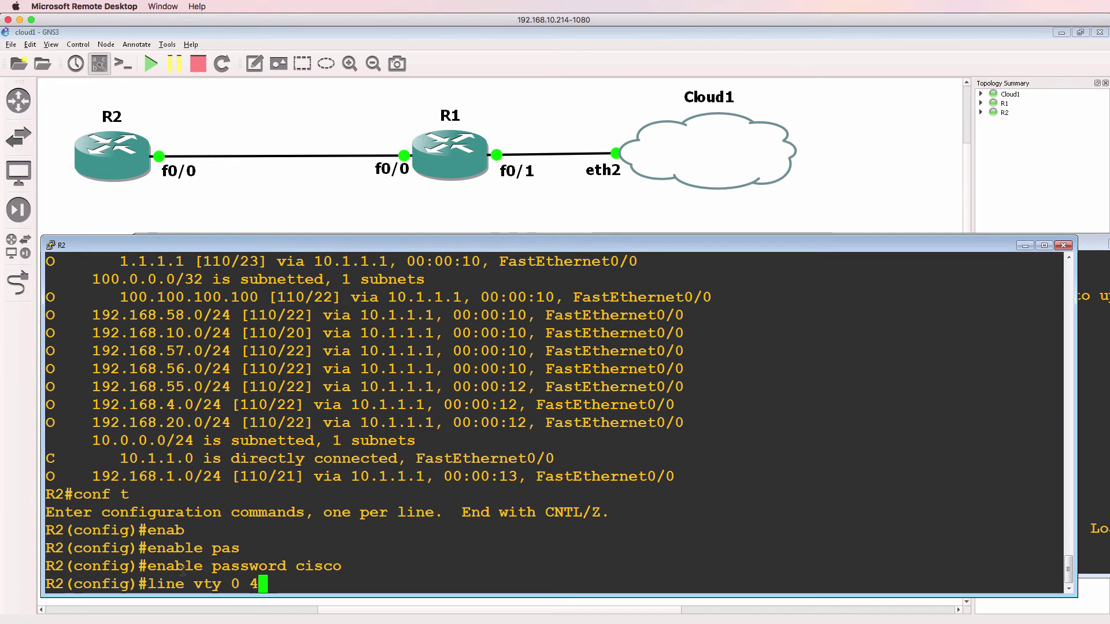
pyautogui.press('Return')
pyautogui.write('login')
pyautogui.press('Return')
pyautogui.write('pas')
pyautogui.press('Tab')
pyautogui.write('cisco')
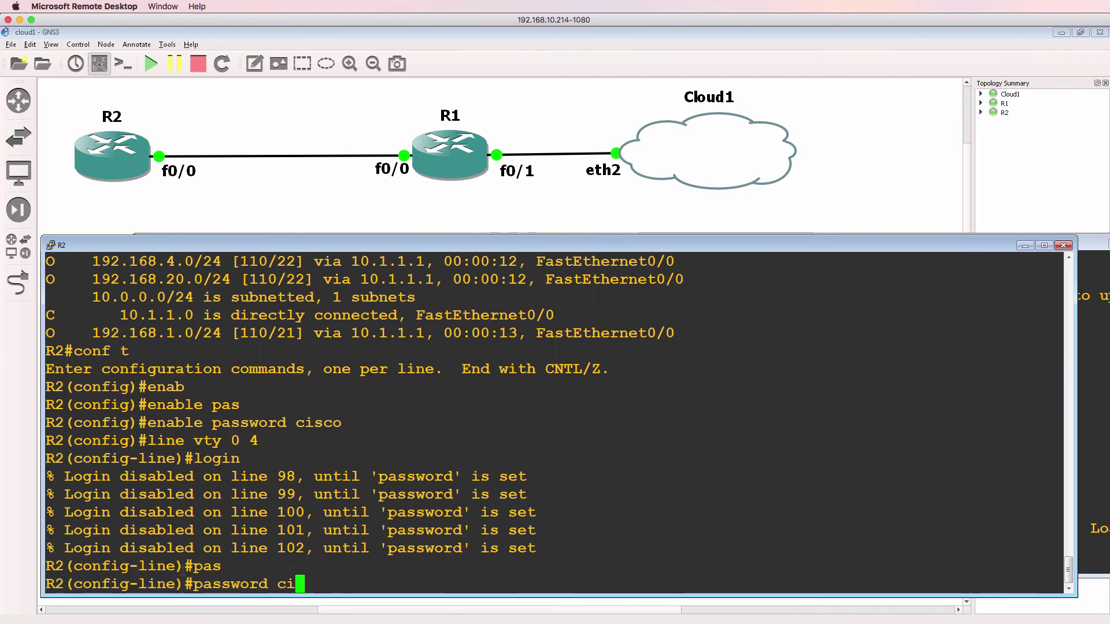
pyautogui.press('Return')
pyautogui.write('end')
pyautogui.press('Return')
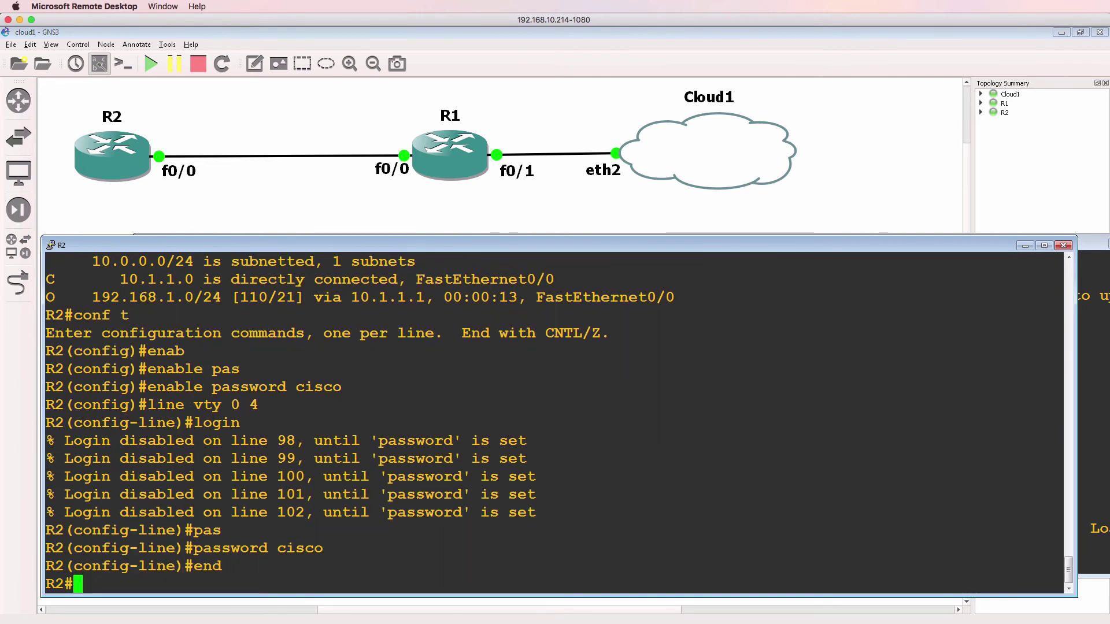
pyautogui.press('super+Tab')
# Step: Exit the GNS3-R1 telnet session and start a telnet to 10.1.1.2
pyautogui.write('exit')
pyautogui.press('Return')
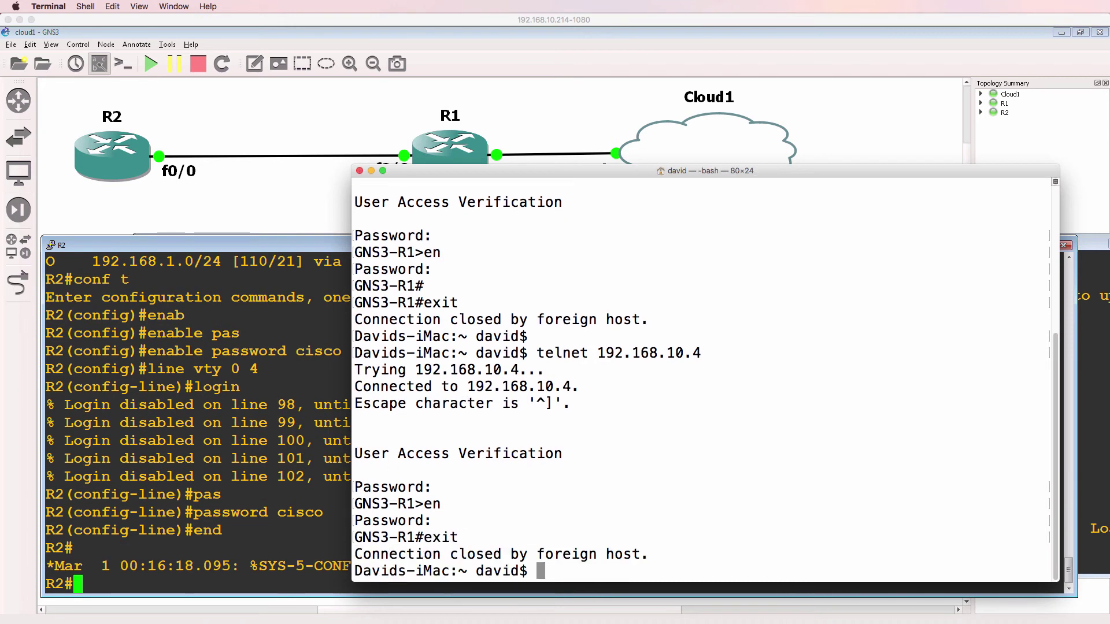
pyautogui.press('Return')
pyautogui.press('Return')
pyautogui.press('Return')
pyautogui.press('Return')
pyautogui.press('Return')
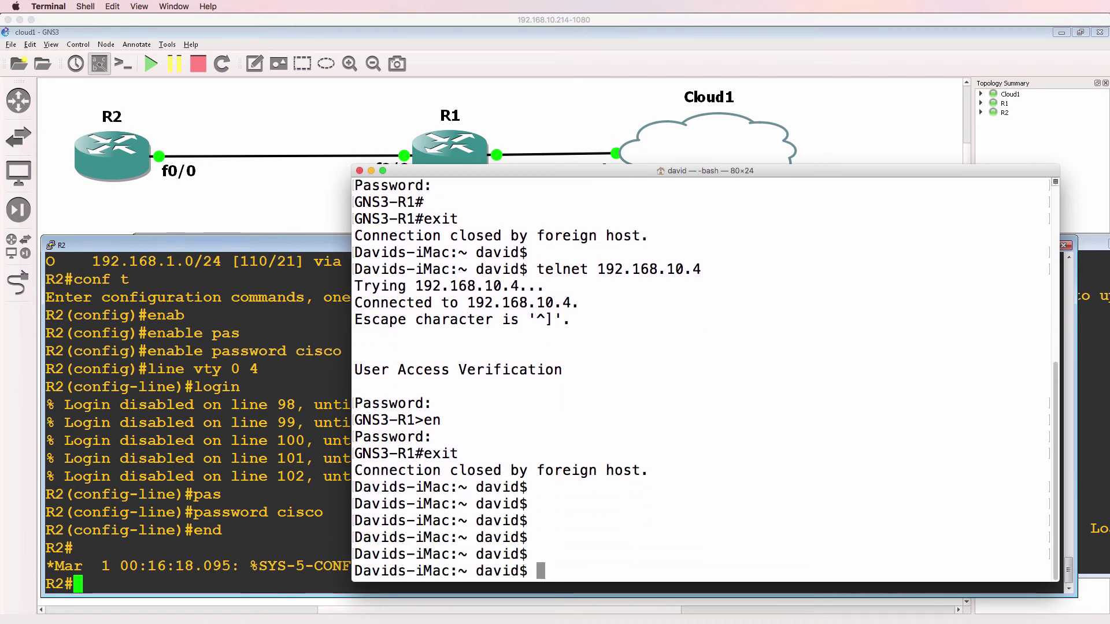
pyautogui.write('telnet 192')
pyautogui.press('BackSpace')
pyautogui.press('BackSpace')
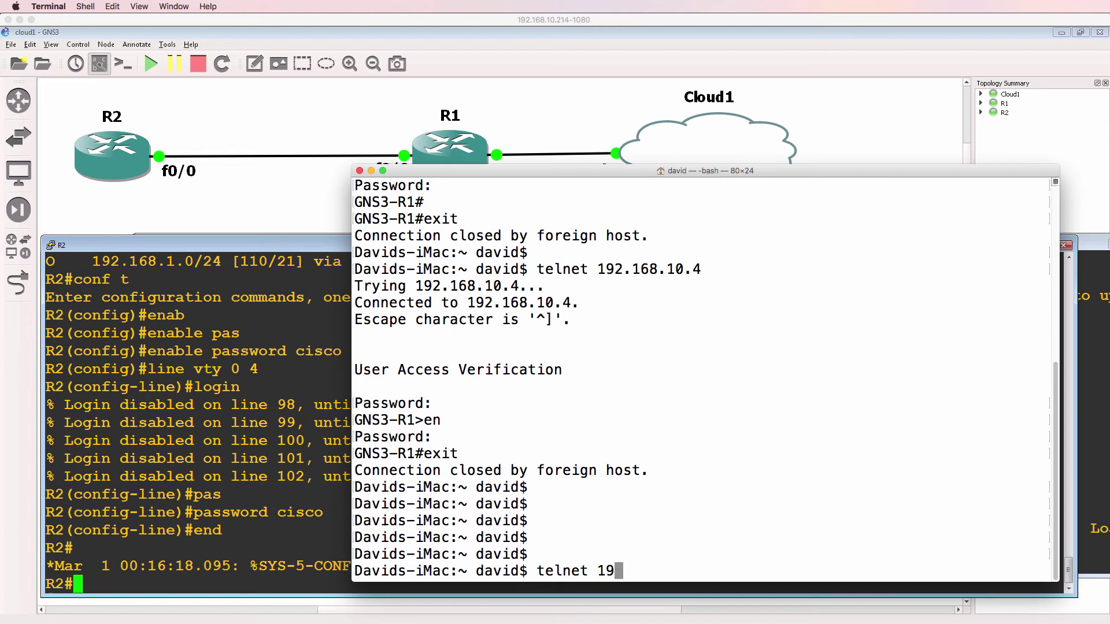
pyautogui.write('0.1.1.')
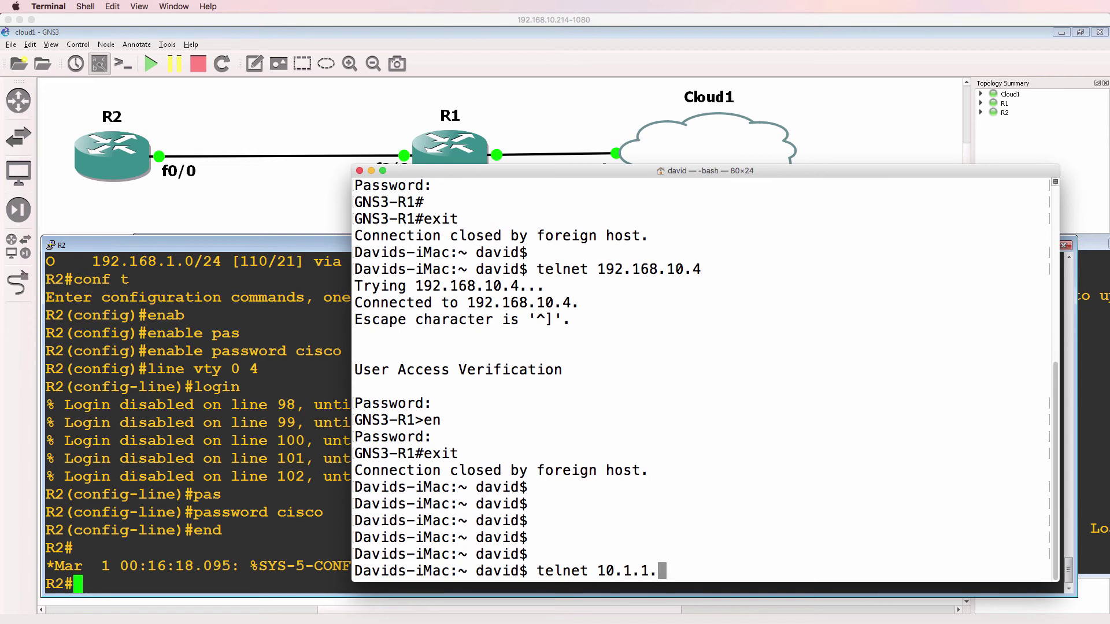
pyautogui.write('2')
pyautogui.press('Return')
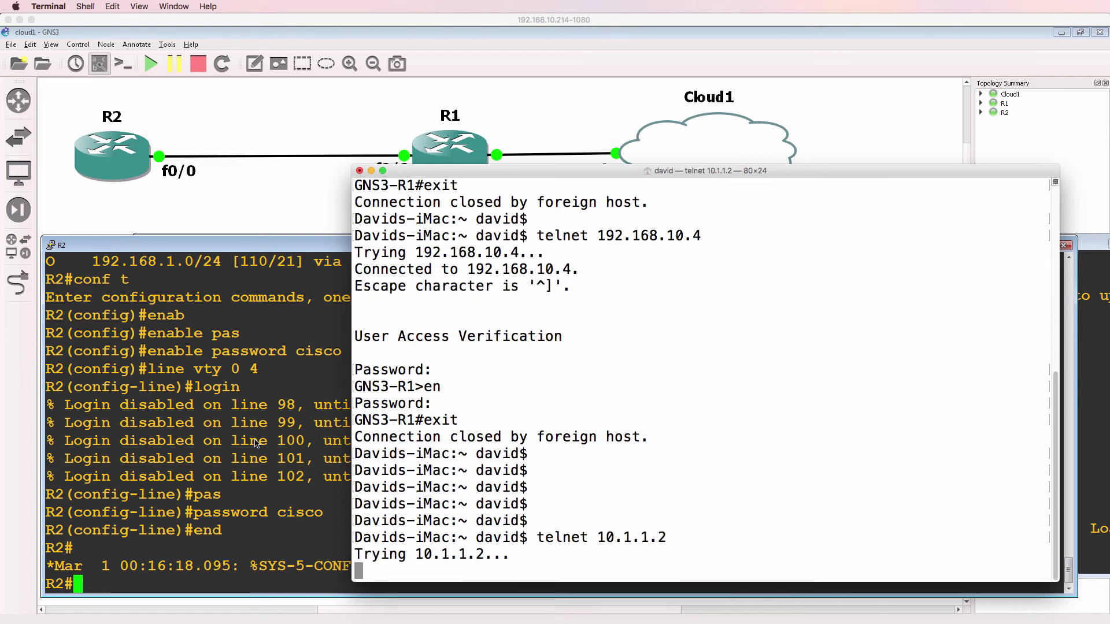
# Step: Show R2's full routing table with its OSPF routes via 10.1.1.1
pyautogui.click(256, 442)
pyautogui.write('sh ip route')
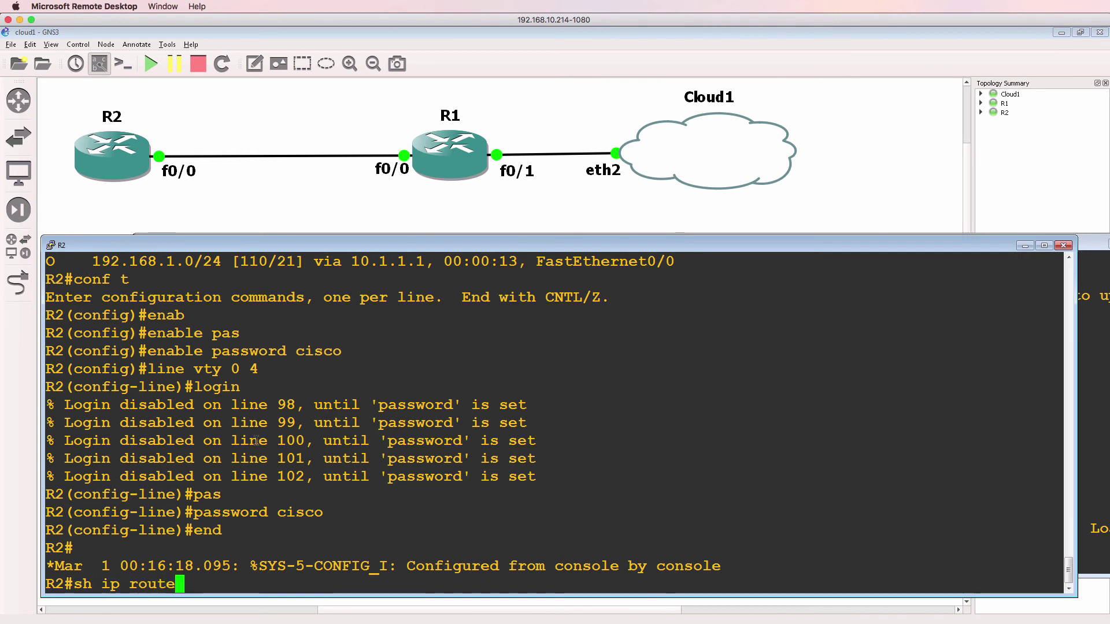
pyautogui.press('Return')
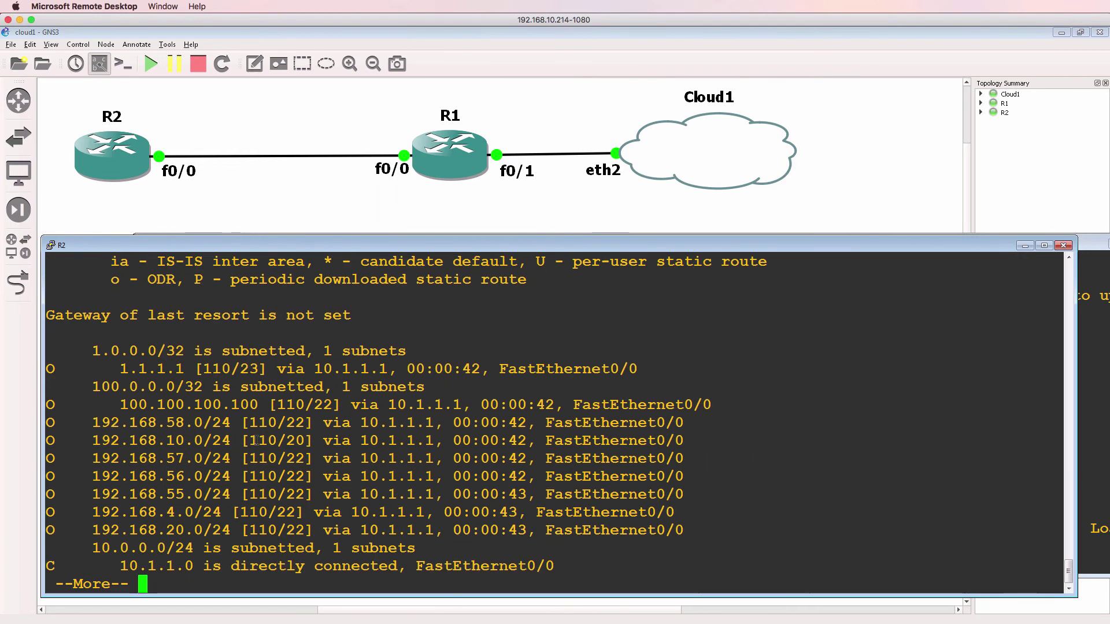
pyautogui.press('space')
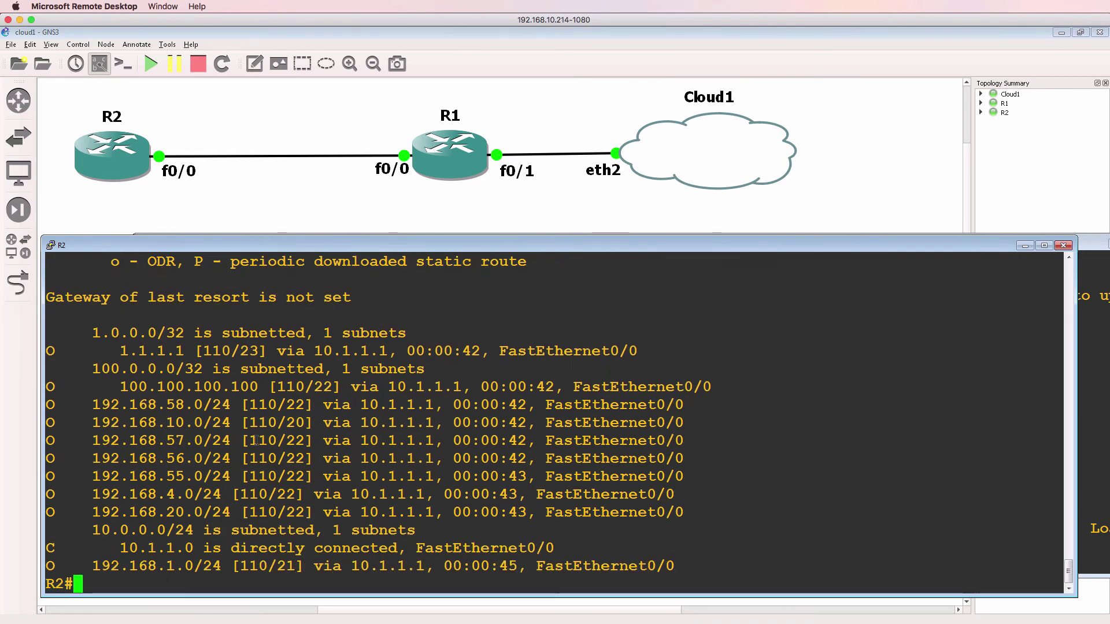
# Step: Ping google.com from R2, enable ip domain-lookup, retry, and abort the stalled lookup
pyautogui.write('ping goo')
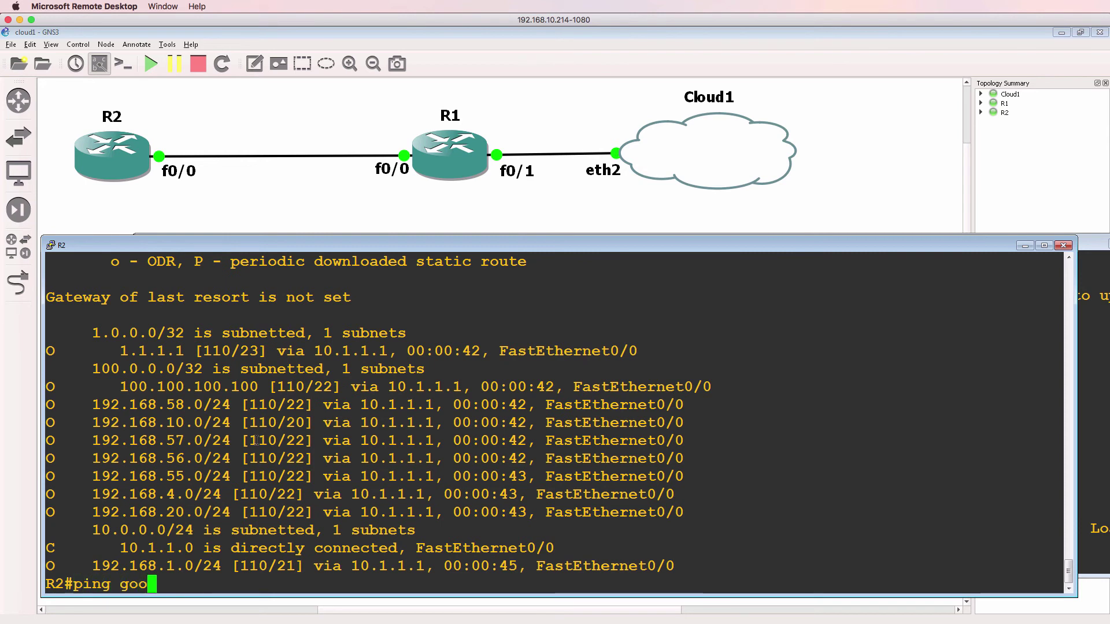
pyautogui.write('gle.com')
pyautogui.press('Return')
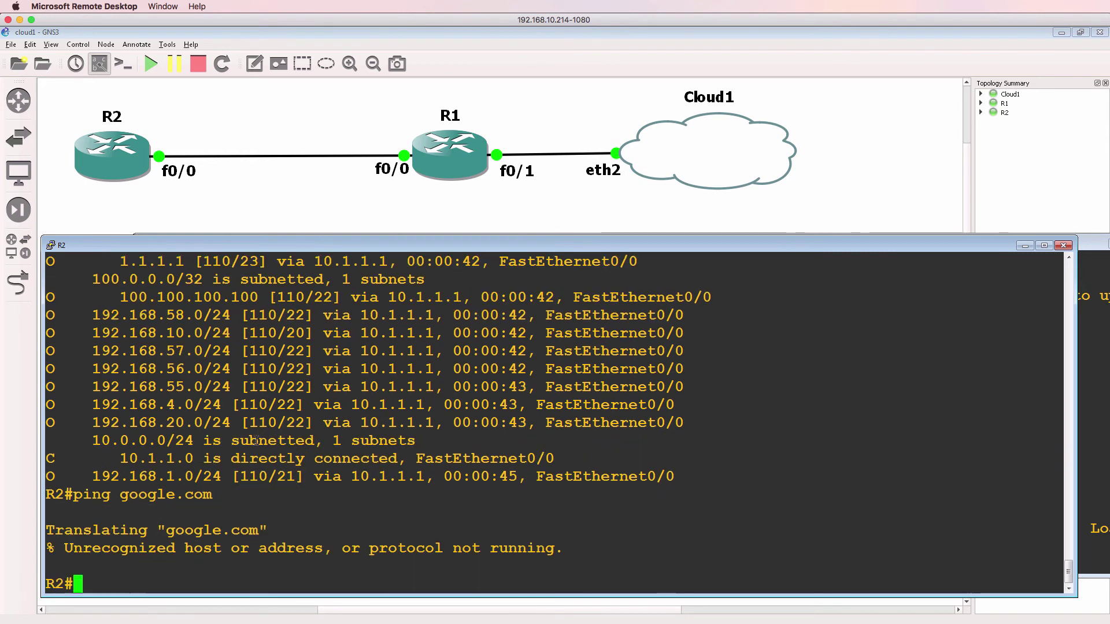
pyautogui.write('conf t')
pyautogui.press('Return')
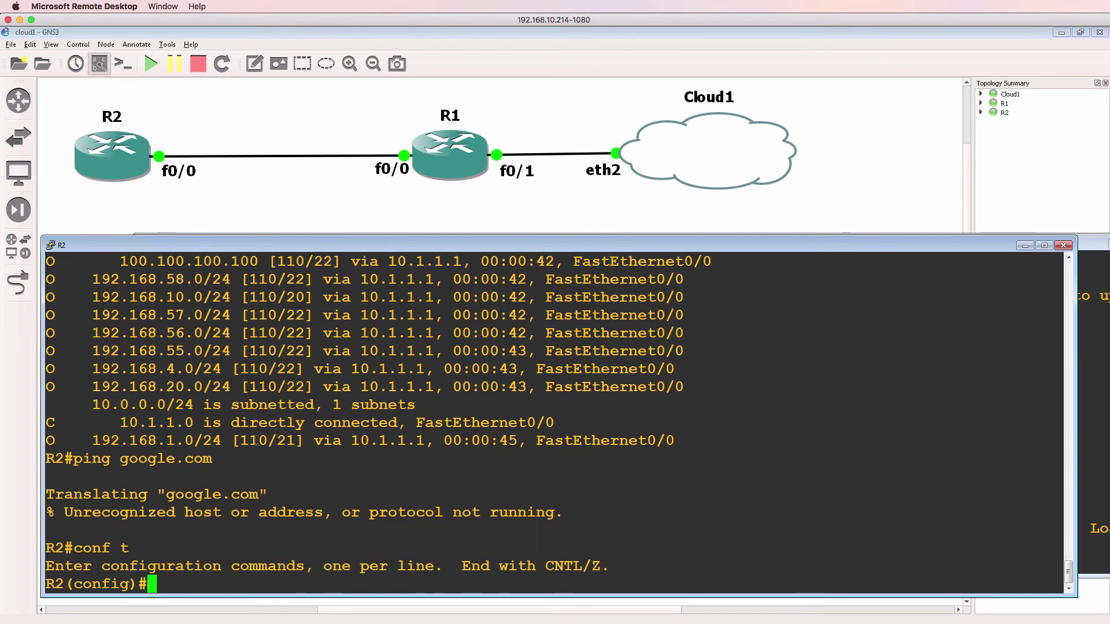
pyautogui.write('ip ')
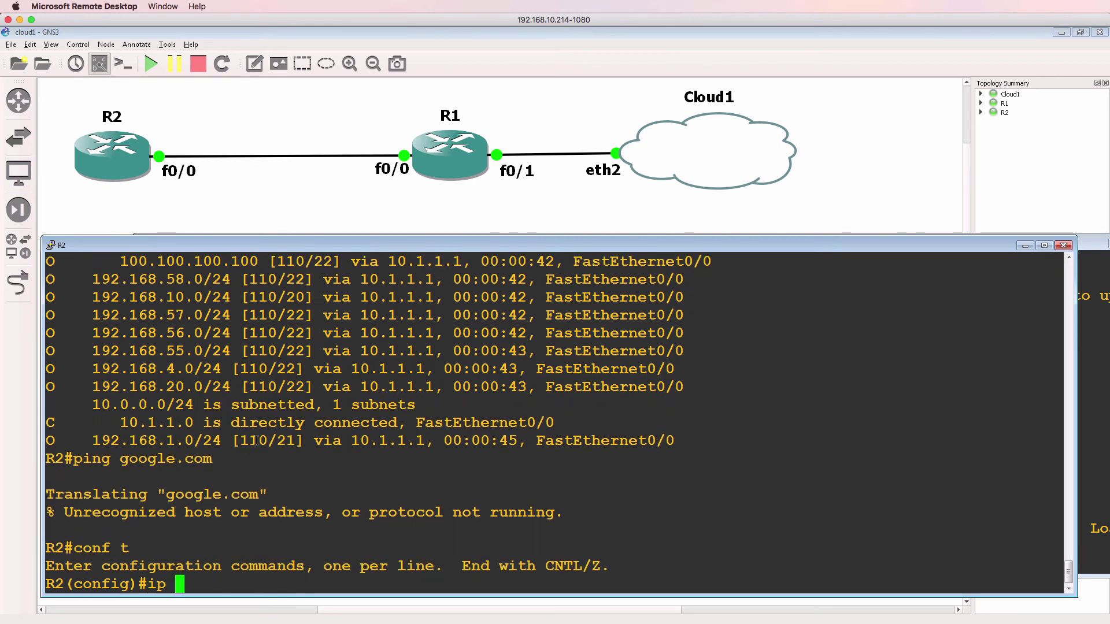
pyautogui.write('domain-lookup')
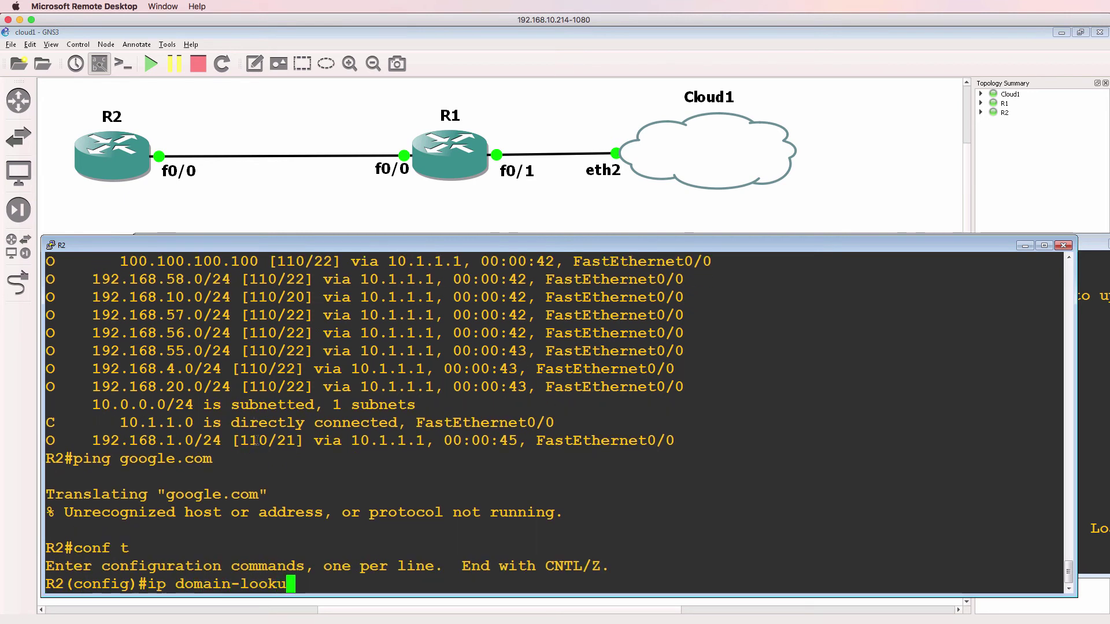
pyautogui.press('Return')
pyautogui.write('end')
pyautogui.press('Return')
pyautogui.press('Up')
pyautogui.press('Up')
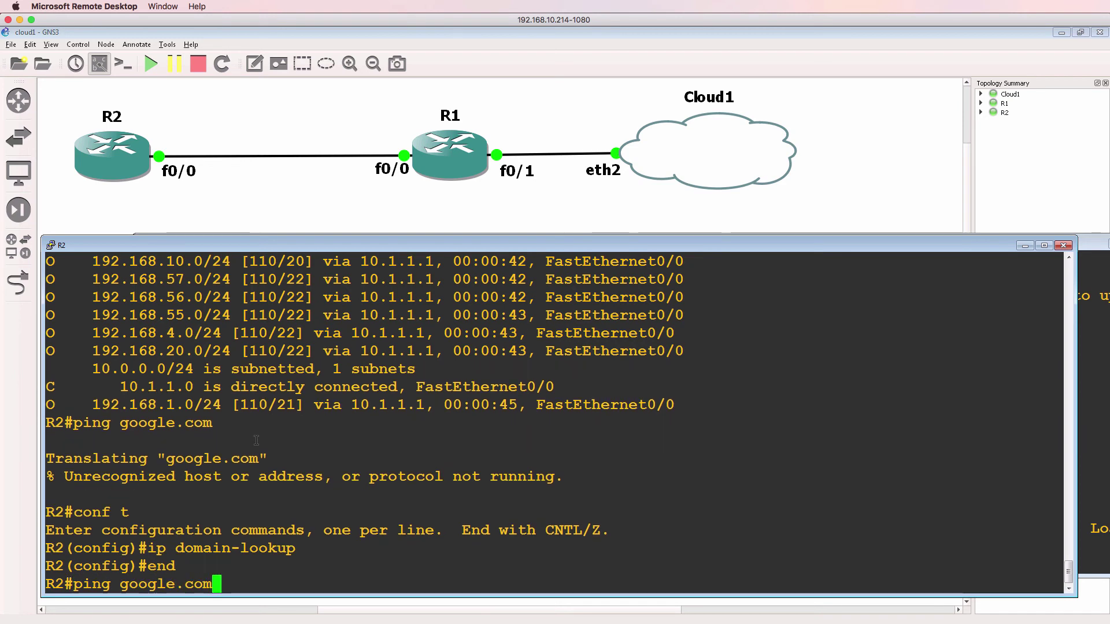
pyautogui.press('Return')
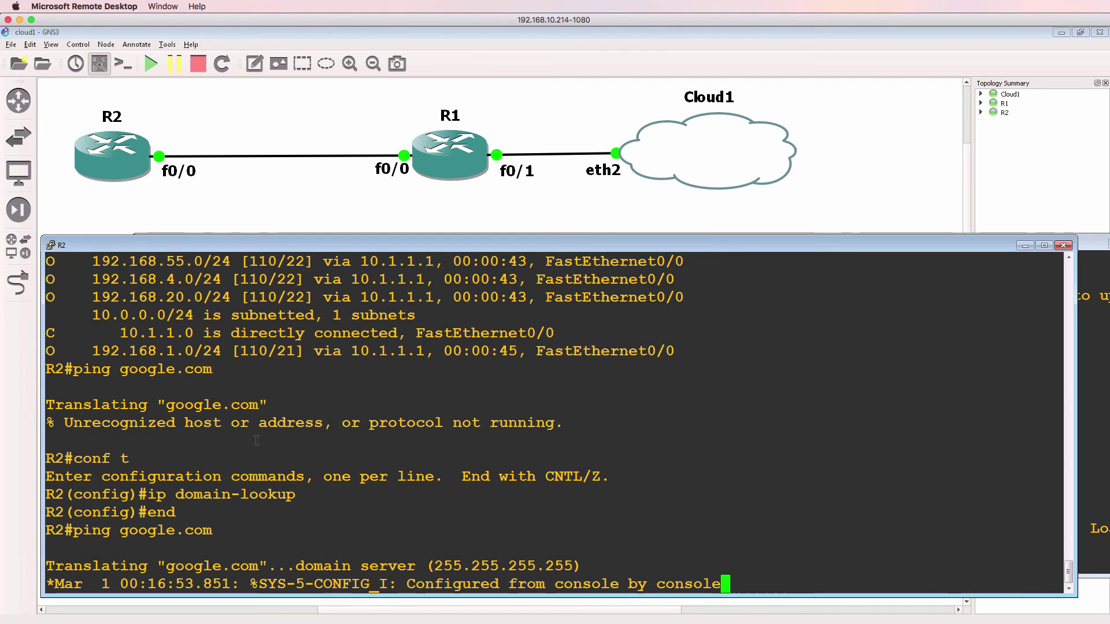
pyautogui.hotkey('ctrl', 'shift', '6')
# Step: Set R2's name server to 8.8.8.8 and rerun the ping to google.com
pyautogui.write('conf t')
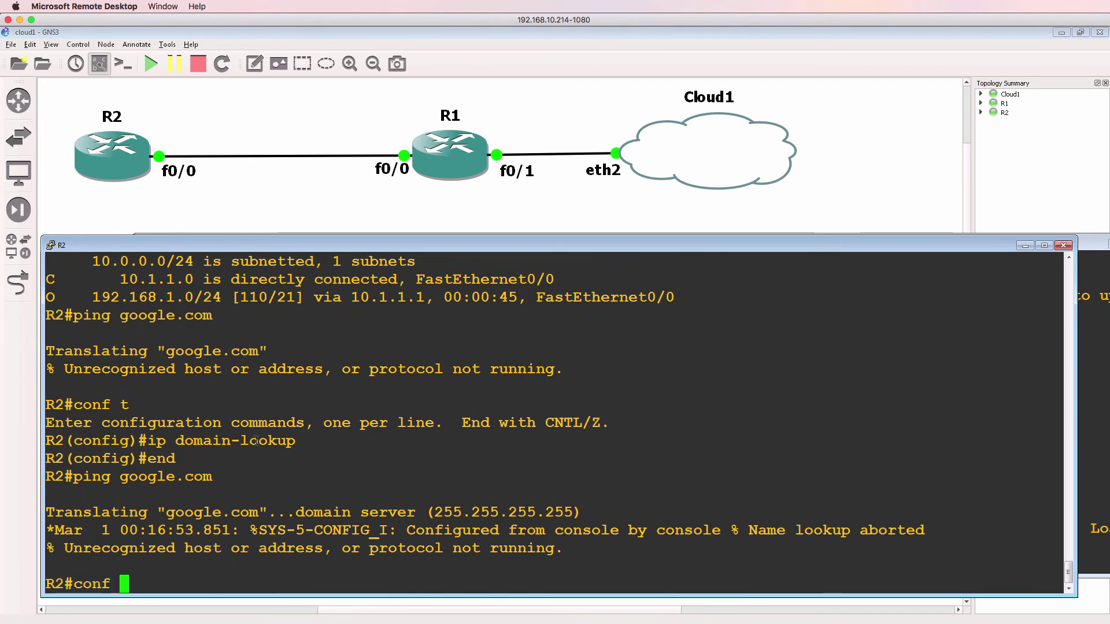
pyautogui.press('Return')
pyautogui.write('ip nam')
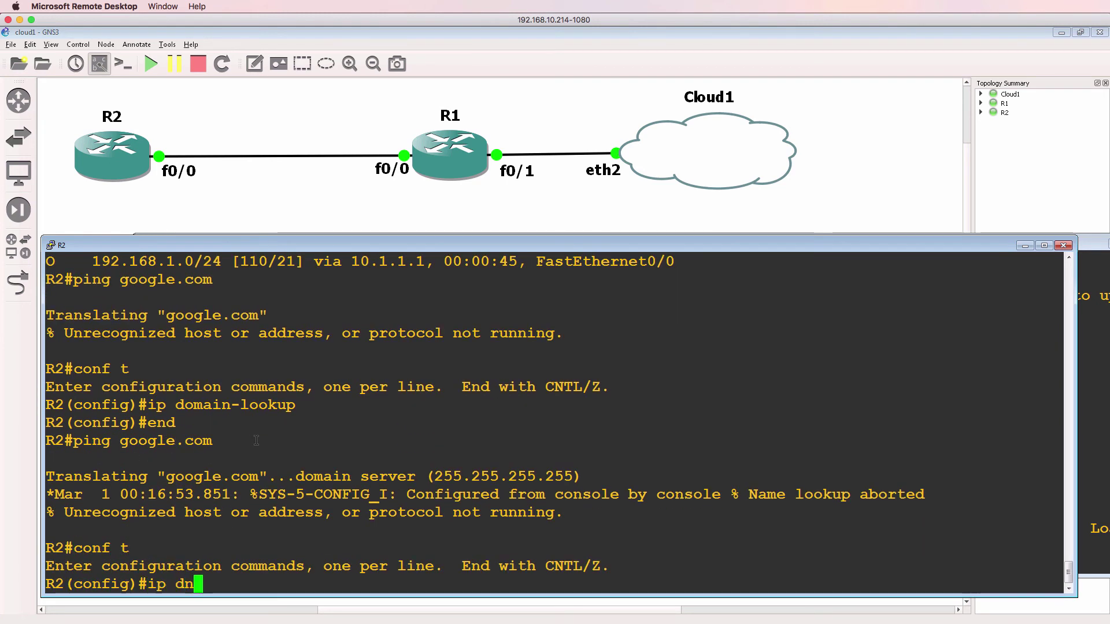
pyautogui.press('Tab')
pyautogui.write('8')
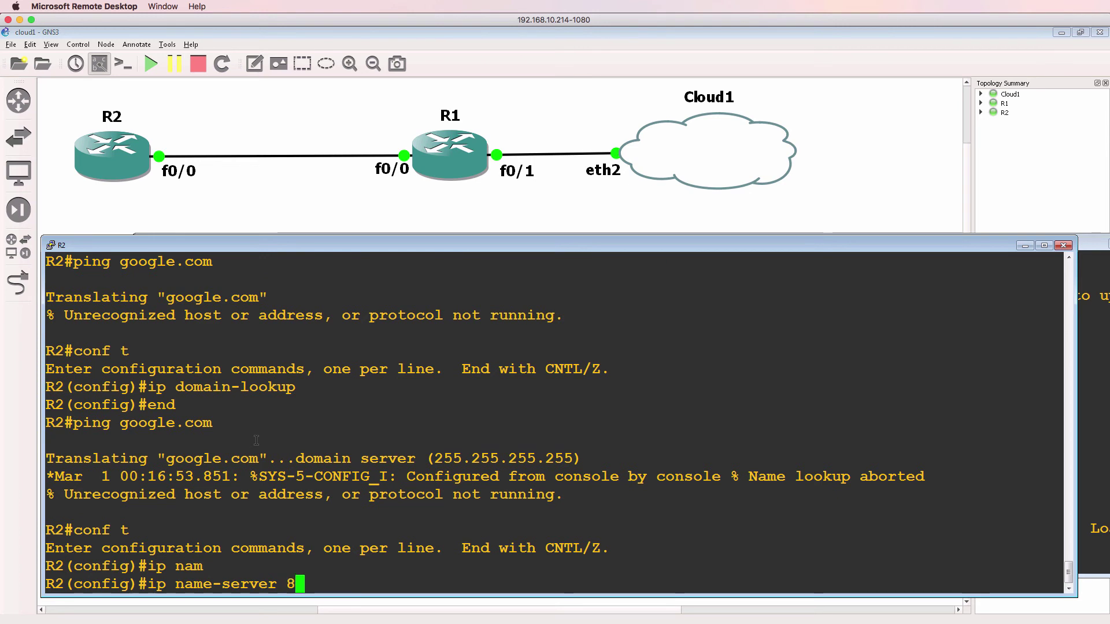
pyautogui.write('.8.8.8')
pyautogui.press('Return')
pyautogui.write('end')
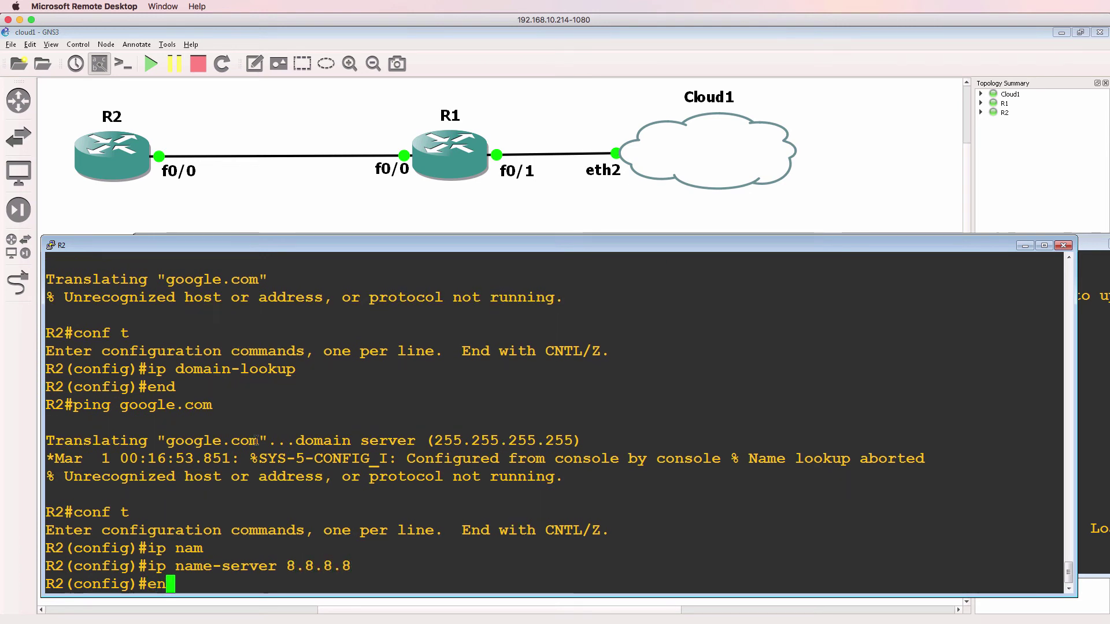
pyautogui.press('Return')
pyautogui.press('Up')
pyautogui.press('Up')
pyautogui.press('Return')
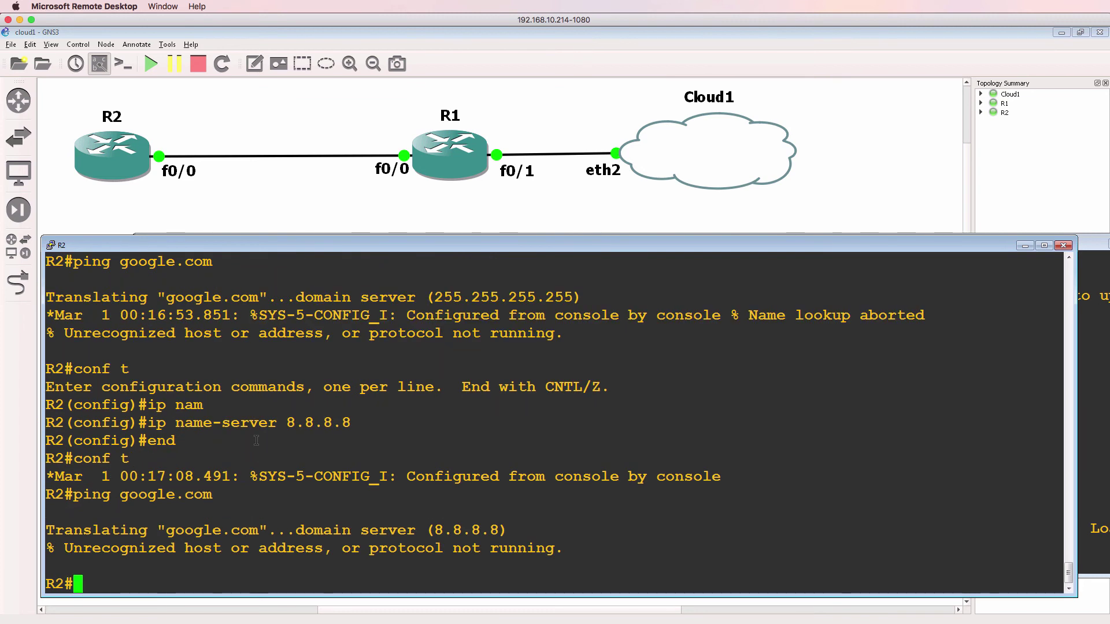
# Step: Ping 192.168.1.249 from R2, then bring the R1 console forward
pyautogui.write('ping 1')
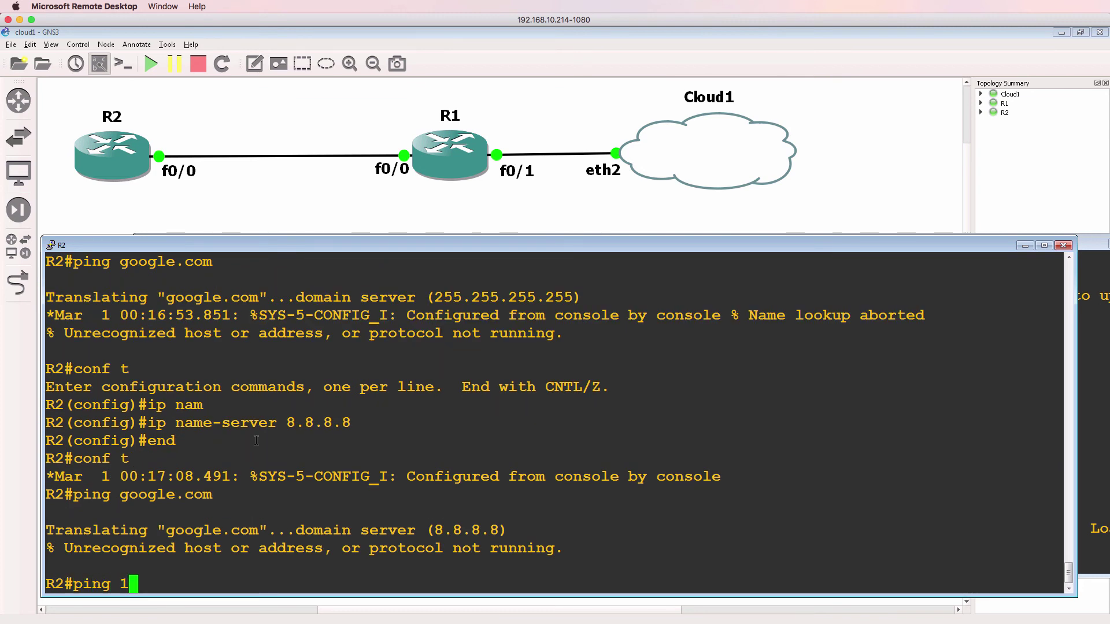
pyautogui.write('92.168.1.249')
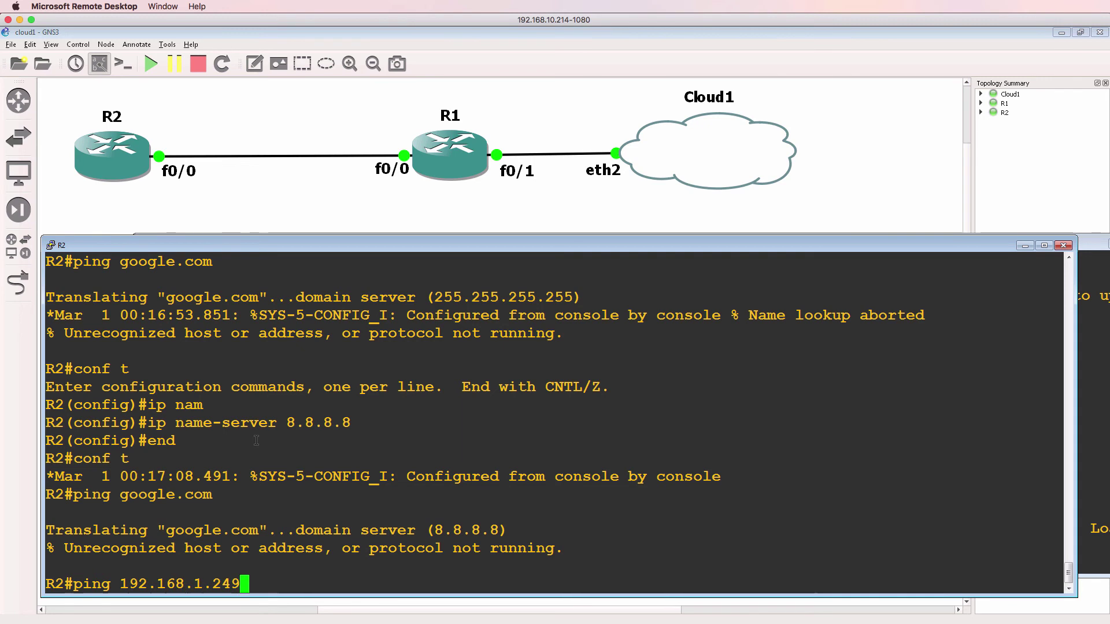
pyautogui.press('Return')
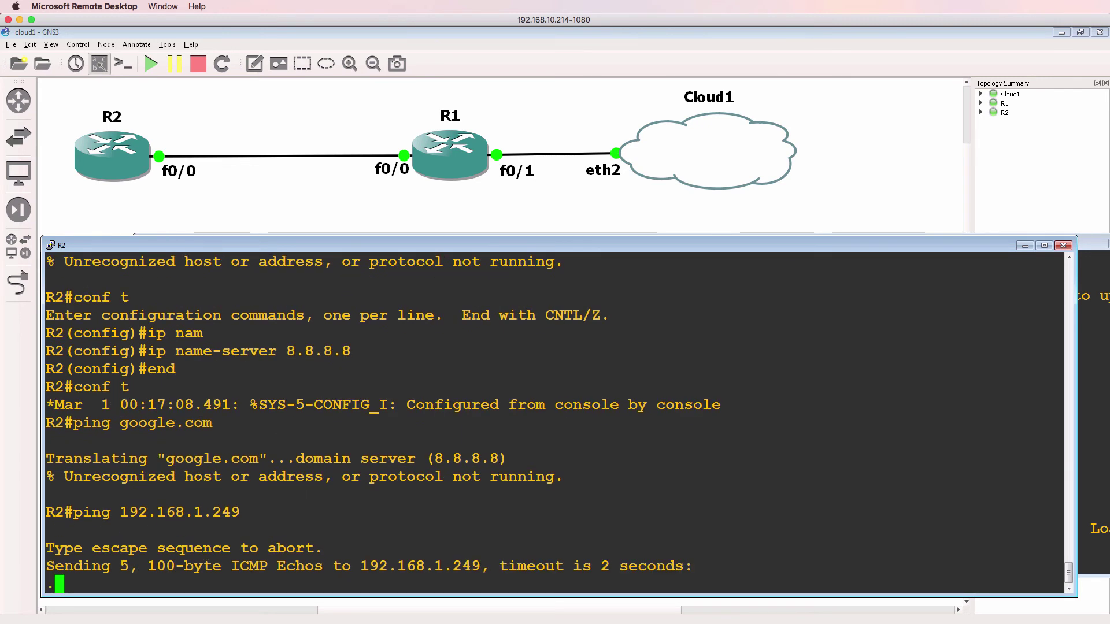
pyautogui.moveTo(480, 622)
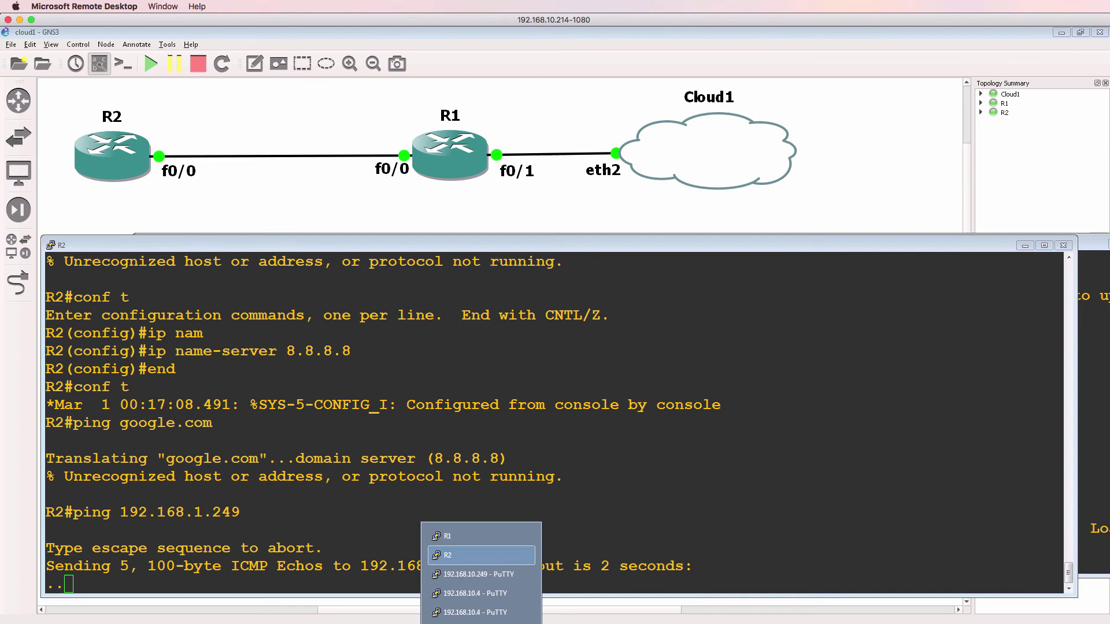
pyautogui.click(467, 539)
# Step: Show the physical router's routing table and mark its two 10.1.1.x routes
pyautogui.hotkey('alt', 'Tab')
pyautogui.press('Return')
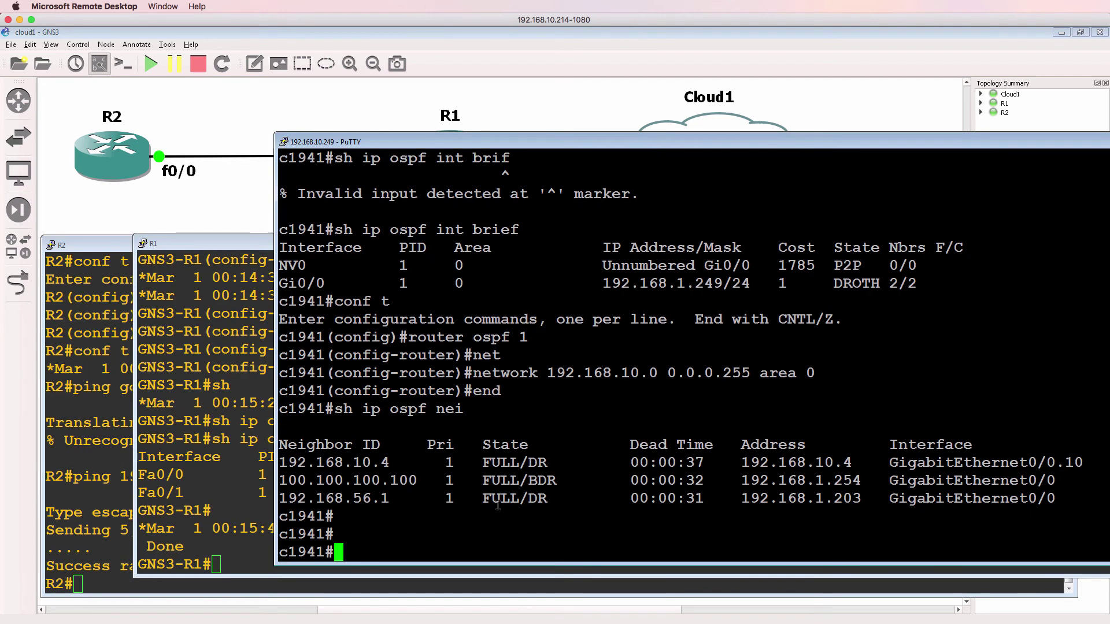
pyautogui.write('sh ip route')
pyautogui.press('Return')
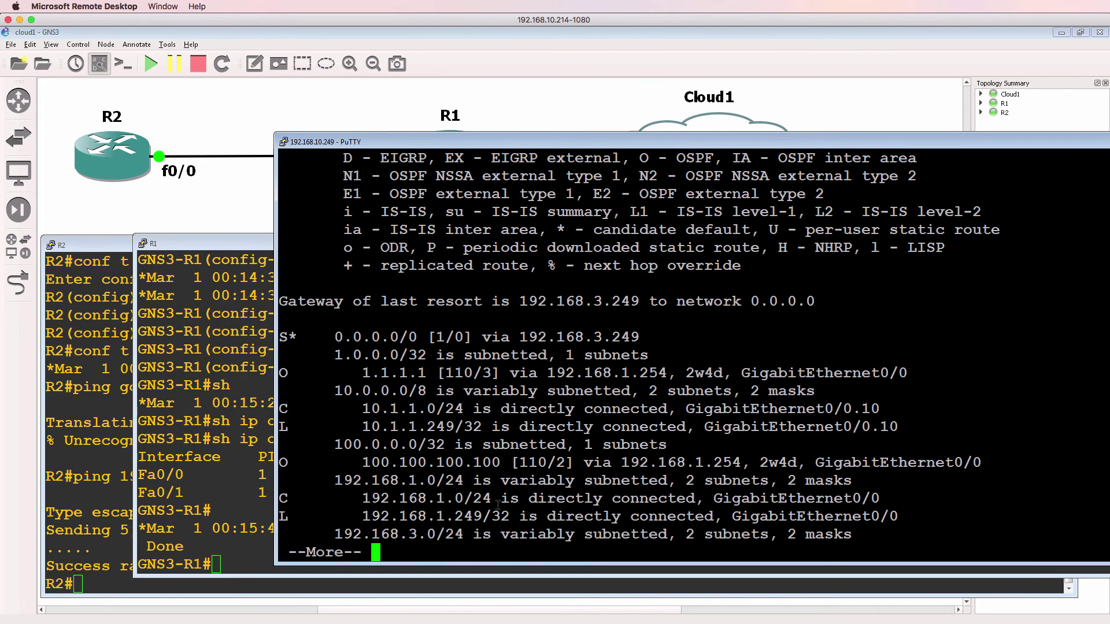
pyautogui.moveTo(344, 409); pyautogui.dragTo(912, 420)
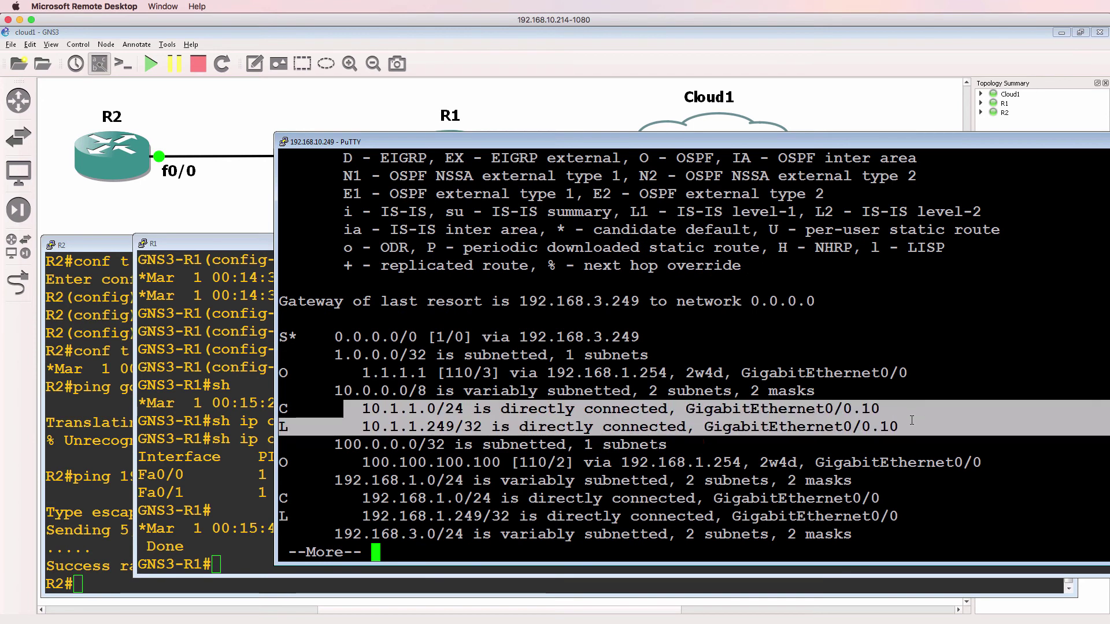
pyautogui.press('space')
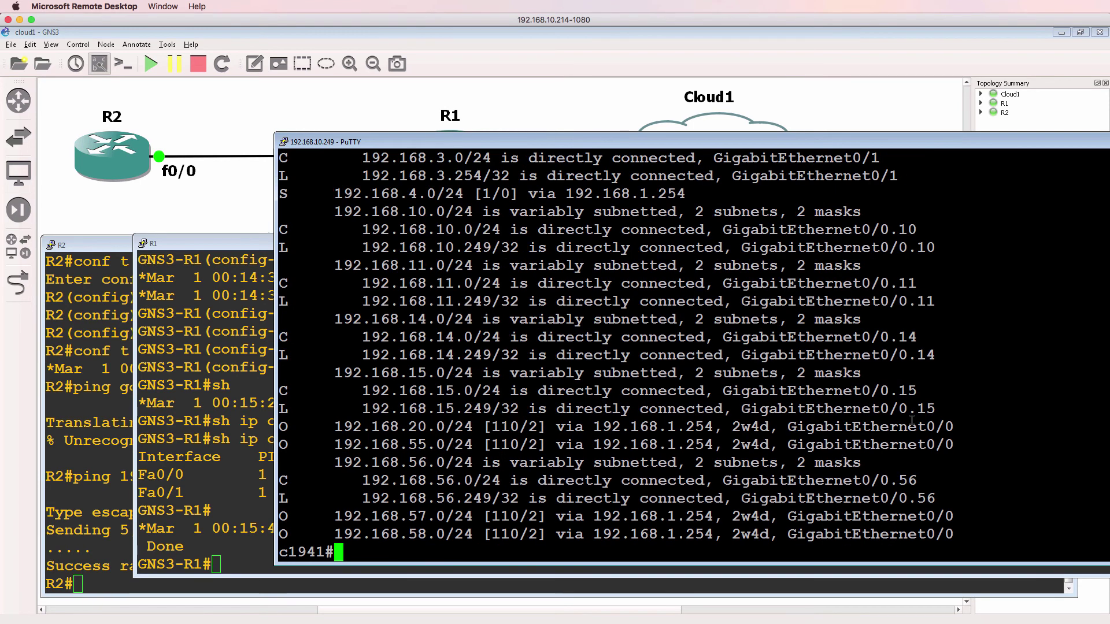
# Step: Show the running config from the interfaces and mark the 10.1.1.249 secondary address
pyautogui.write('sh run int ')
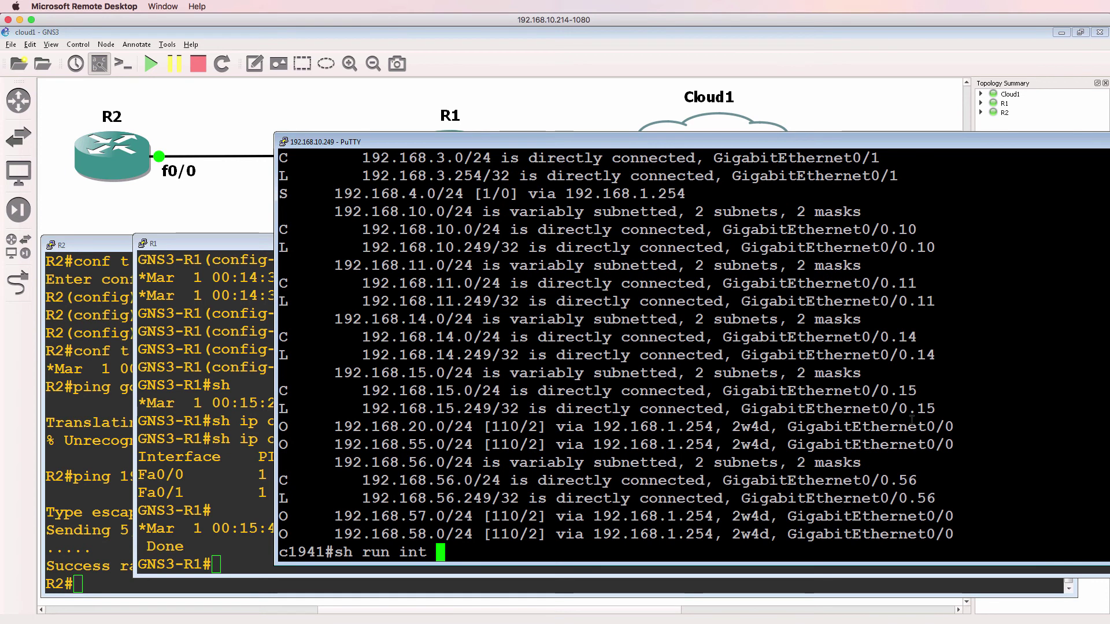
pyautogui.write('f')
pyautogui.press('BackSpace')
pyautogui.press('BackSpace')
pyautogui.press('BackSpace')
pyautogui.press('BackSpace')
pyautogui.press('BackSpace')
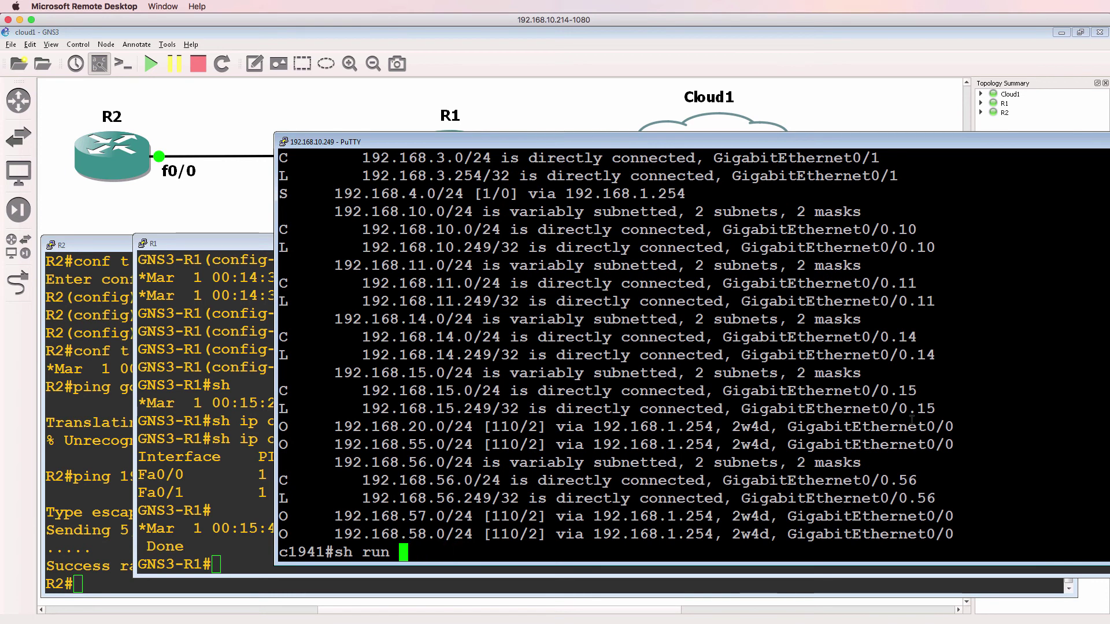
pyautogui.write('| b face')
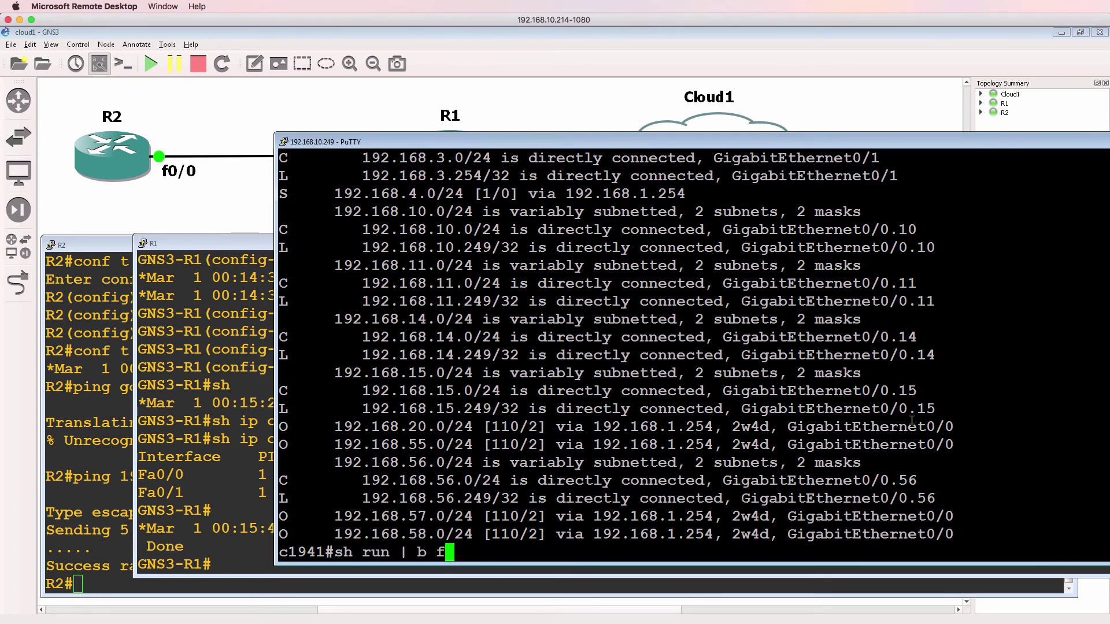
pyautogui.press('Return')
pyautogui.moveTo(914, 390); pyautogui.dragTo(297, 395)
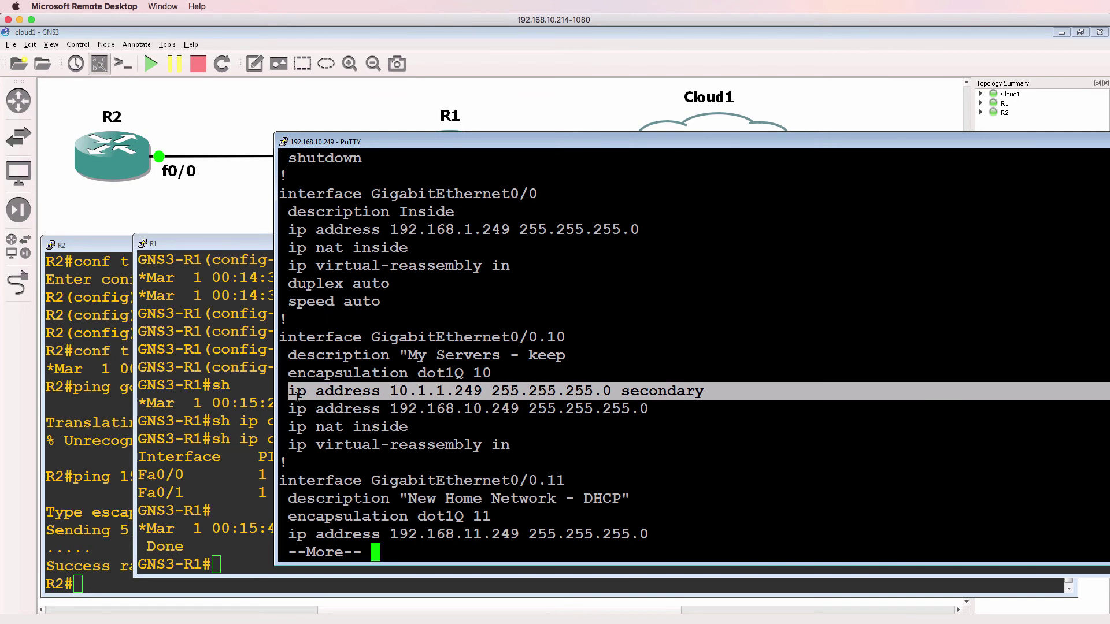
# Step: Remove secondary address 10.1.1.249 255.255.255.0 from GigabitEthernet0/0.10
pyautogui.write('q')
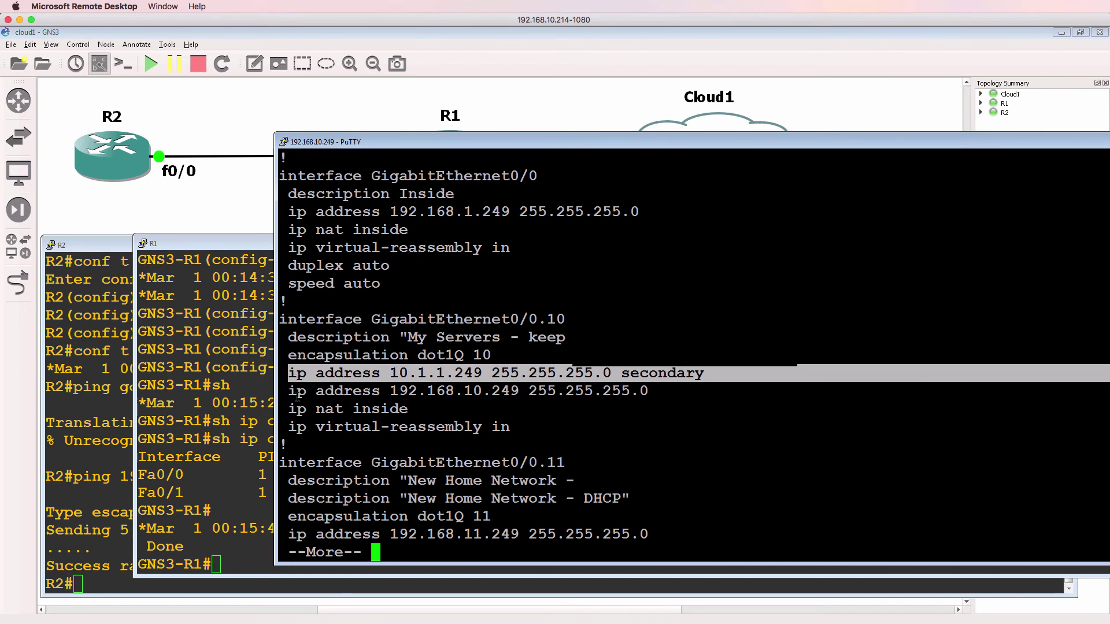
pyautogui.write('conf t')
pyautogui.press('Return')
pyautogui.write('int f0/0.10')
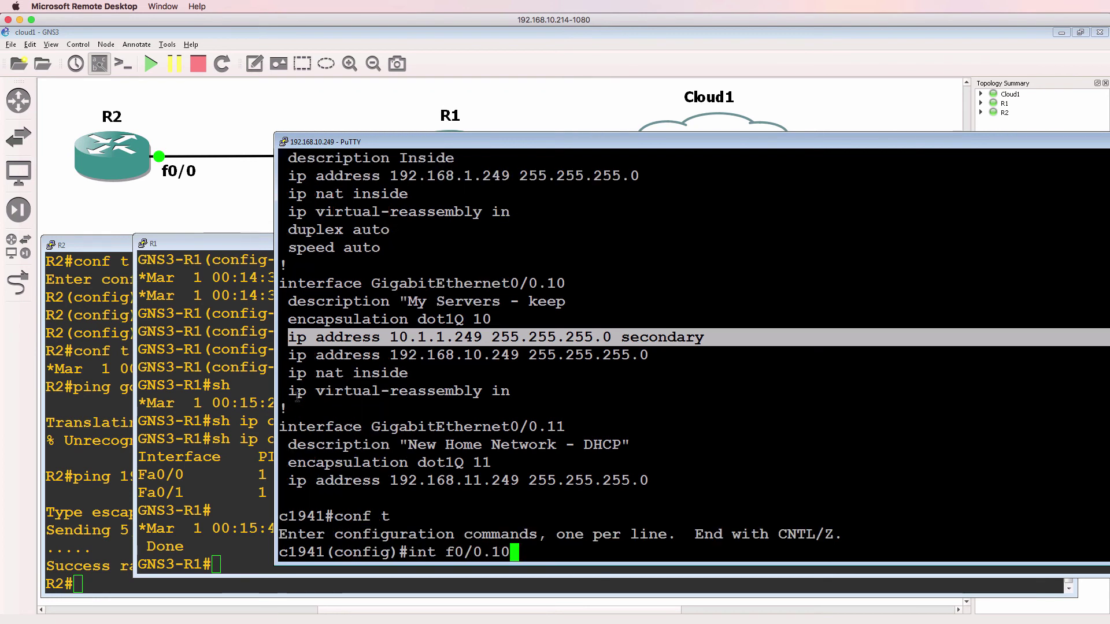
pyautogui.press('Return')
pyautogui.write('i')
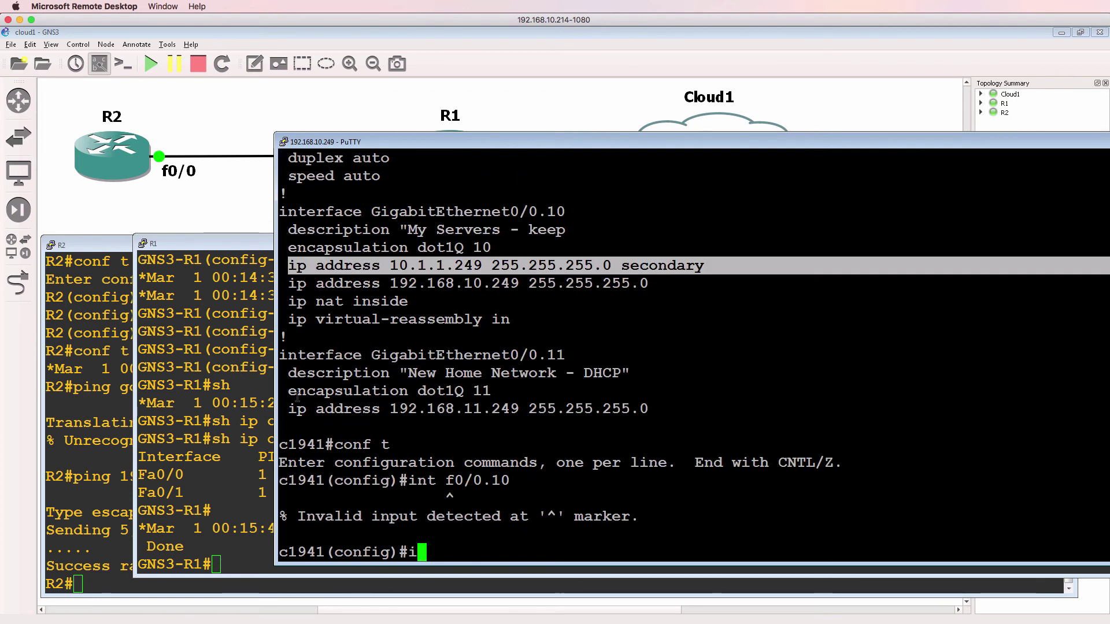
pyautogui.write('nt g0/0.10')
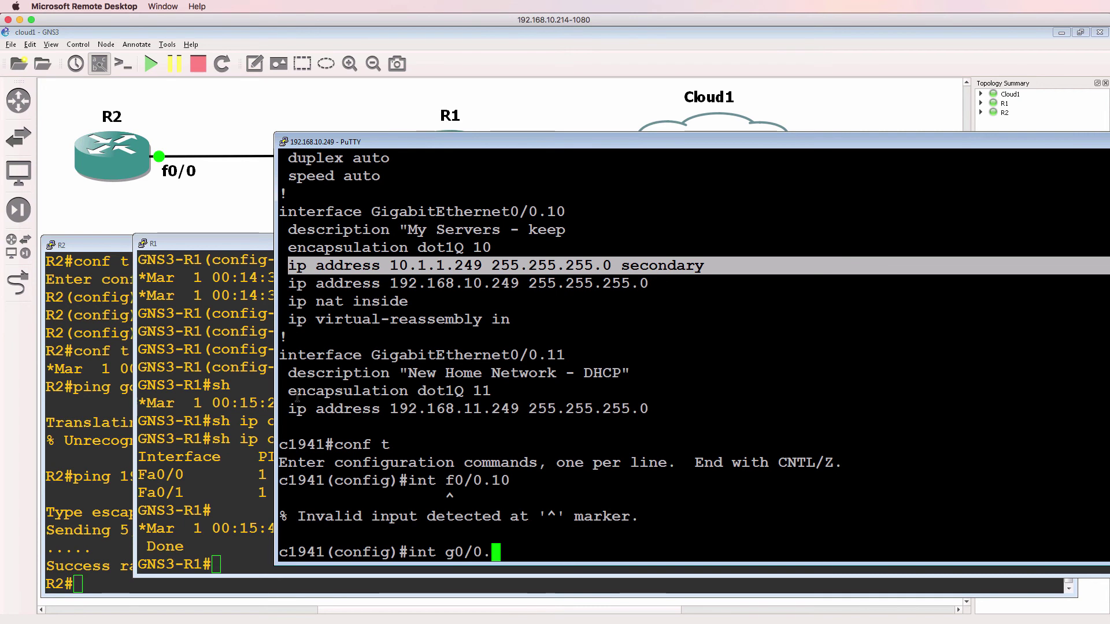
pyautogui.press('Return')
pyautogui.write('no ip add')
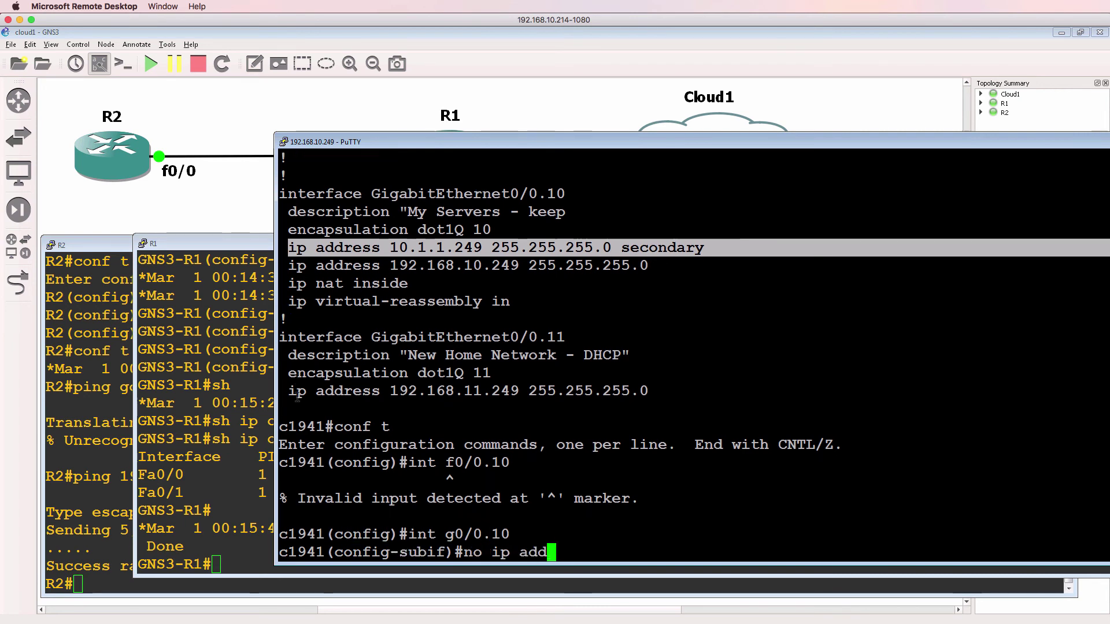
pyautogui.press('Tab')
pyautogui.write('10.1.1.')
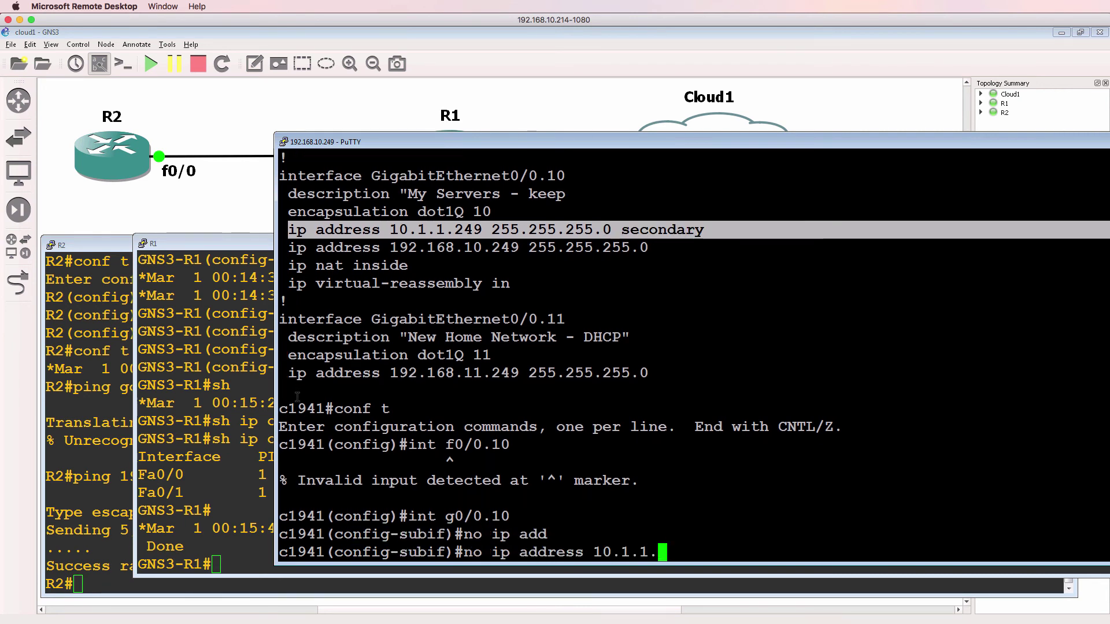
pyautogui.write('249 255.255.255.0 se')
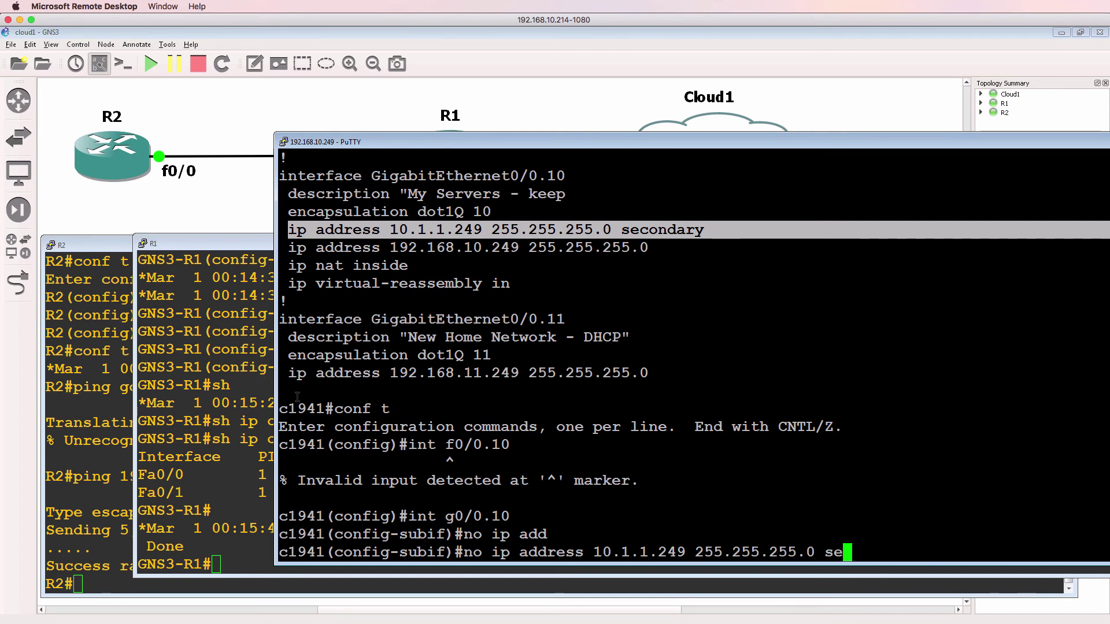
pyautogui.press('Tab')
pyautogui.press('Return')
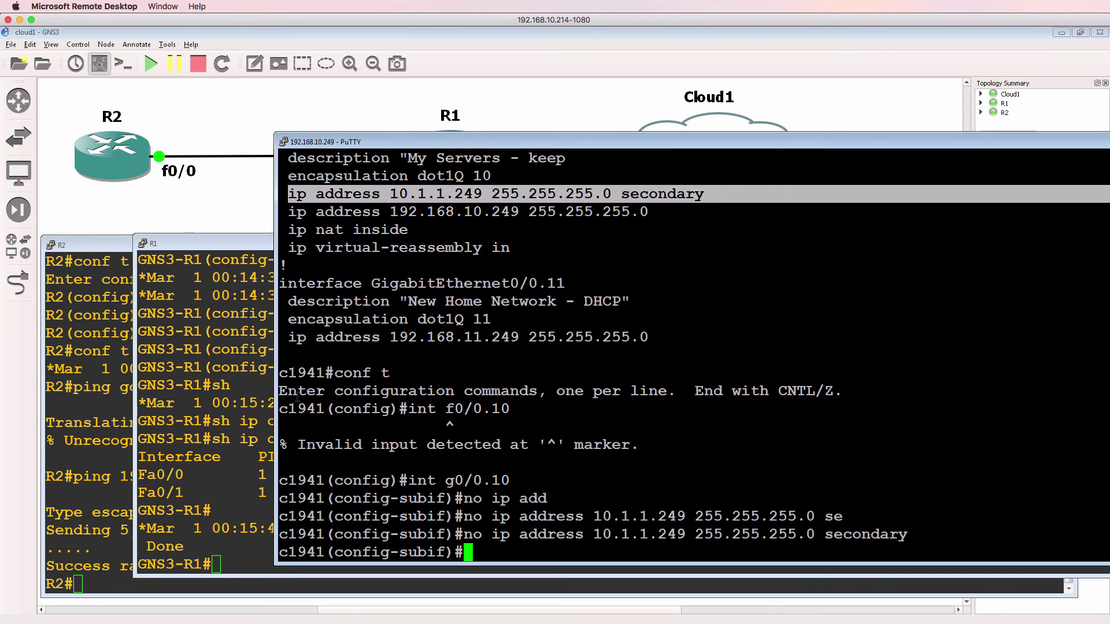
# Step: Check the routing table for the OSPF route to 10.1.1.0
pyautogui.write('end')
pyautogui.press('Return')
pyautogui.write('sh ip route')
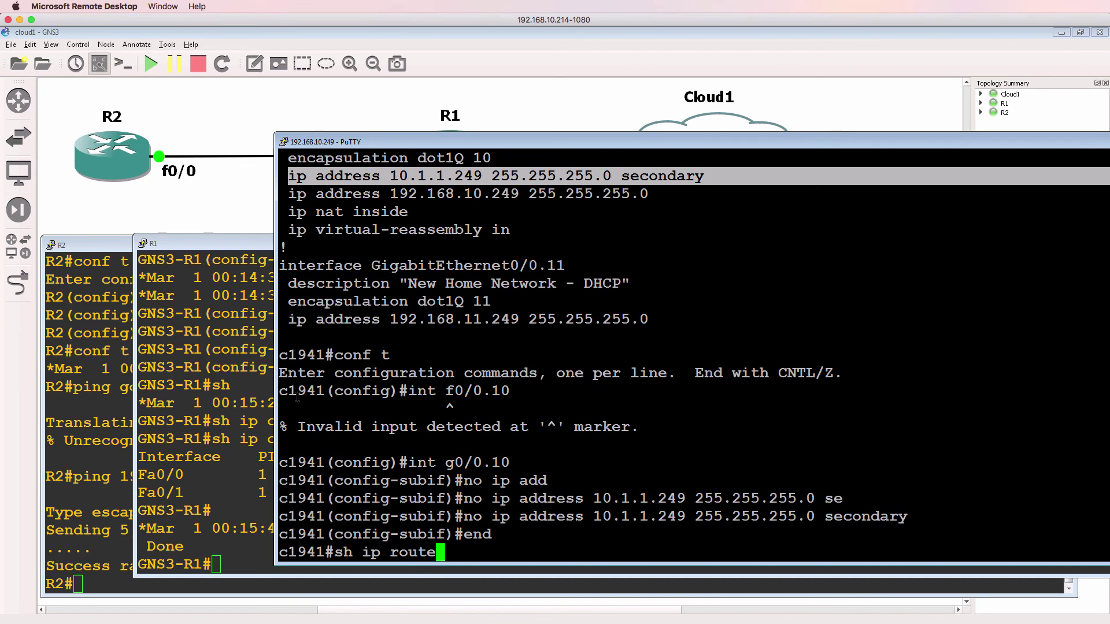
pyautogui.press('Return')
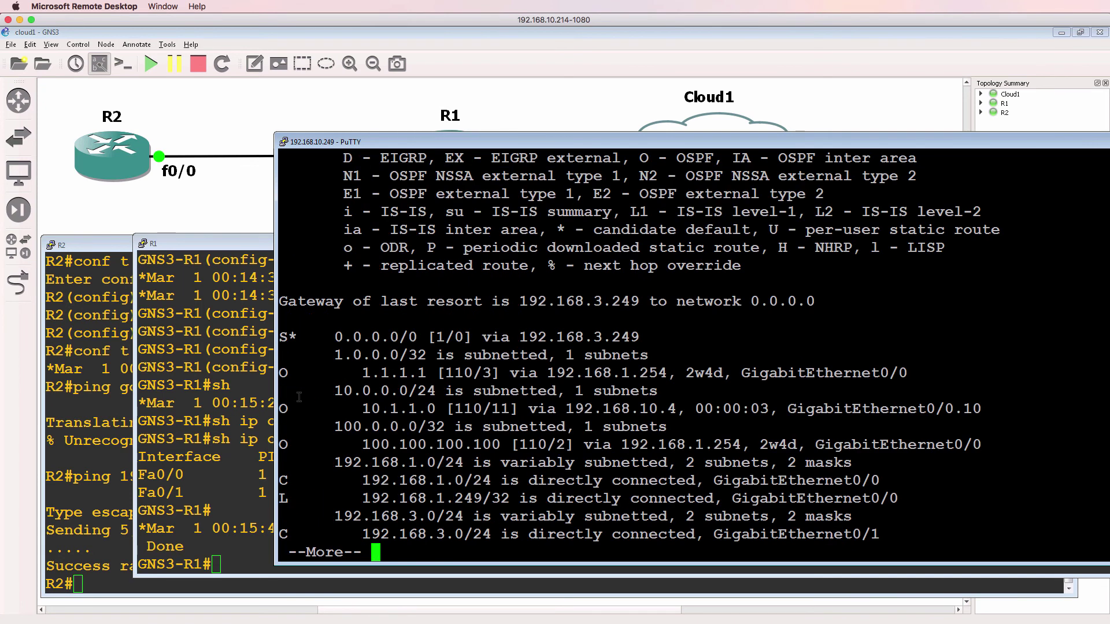
pyautogui.moveTo(306, 391); pyautogui.dragTo(1017, 413)
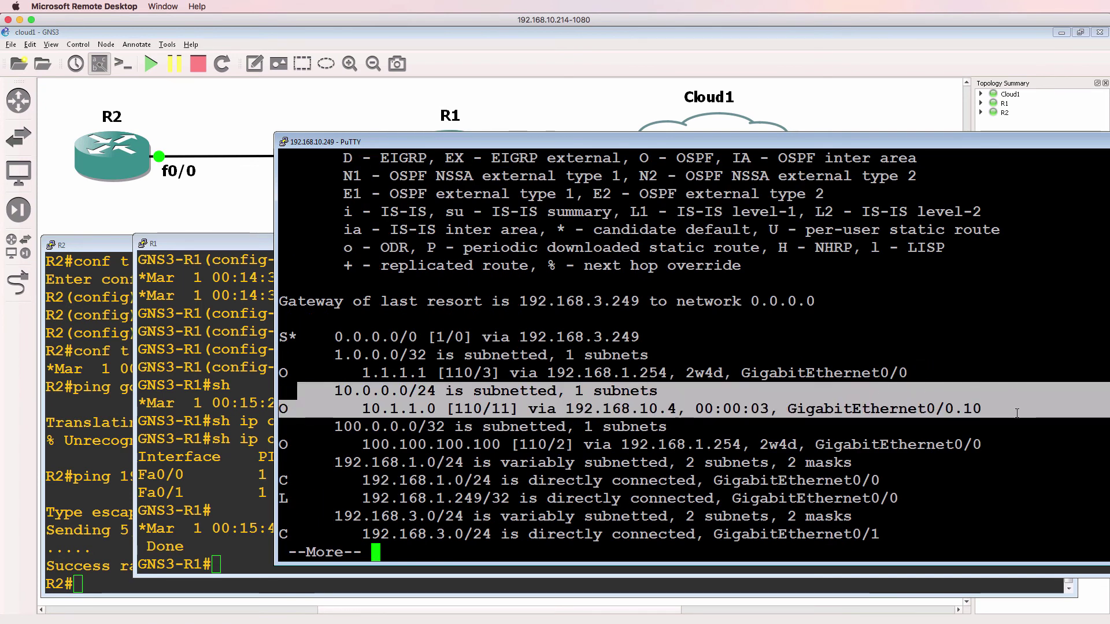
# Step: Ping 10.1.1.1 and 10.1.1.2 from the physical router
pyautogui.write('qping ')
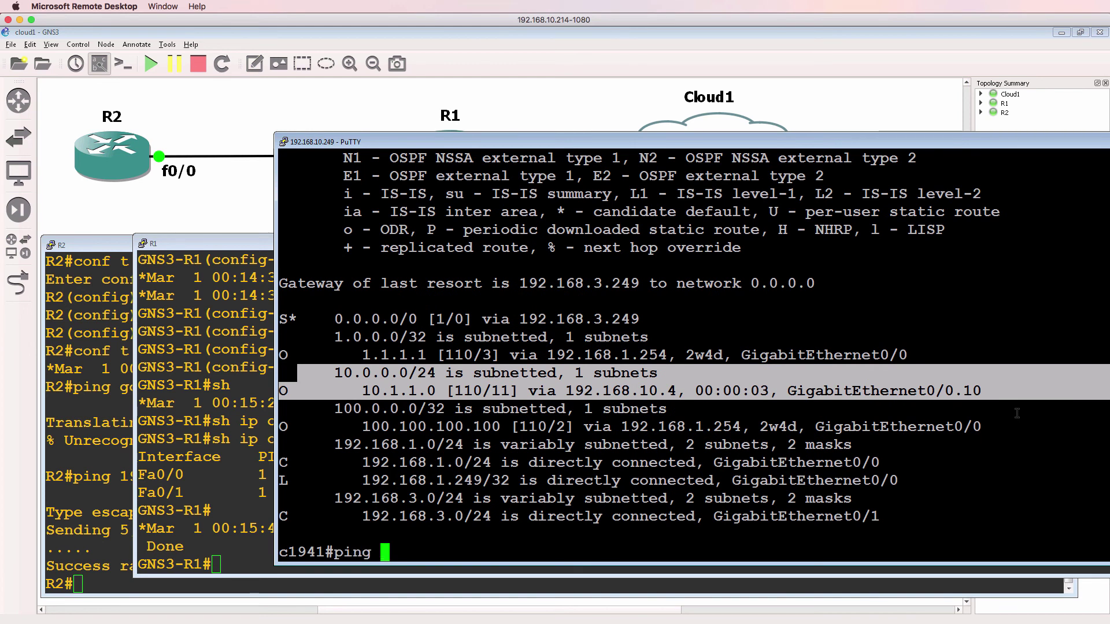
pyautogui.write('10.1.1.1')
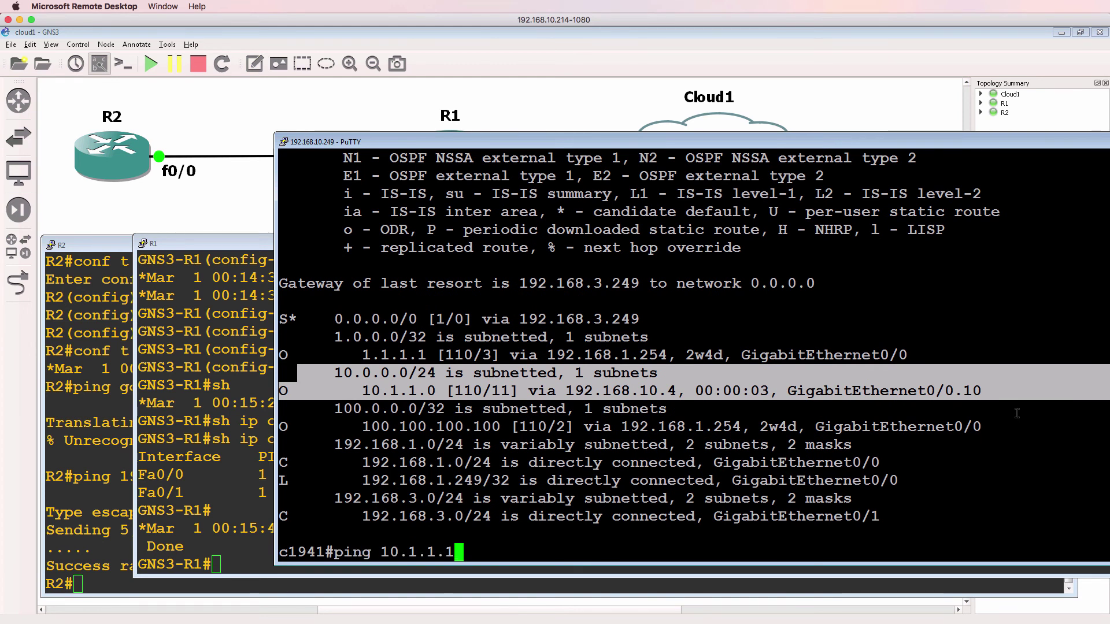
pyautogui.press('Return')
pyautogui.press('Up')
pyautogui.press('BackSpace')
pyautogui.write('2')
pyautogui.press('Return')
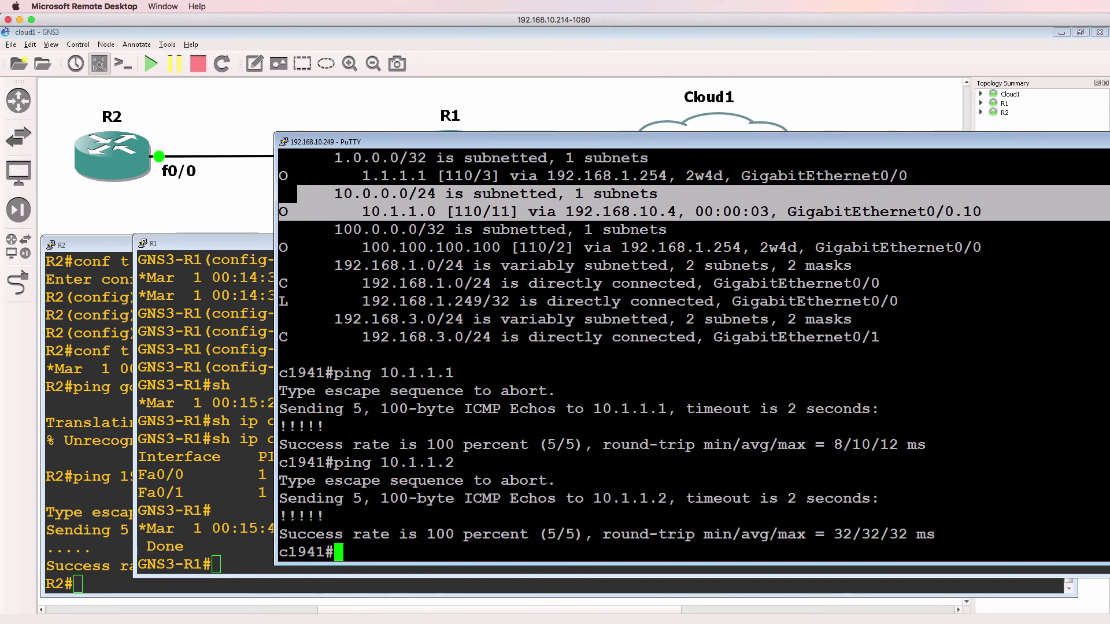
# Step: Telnet from Terminal to R2 at 10.1.1.2, log in and enter privileged mode
pyautogui.press('super+Tab')
pyautogui.press('Up')
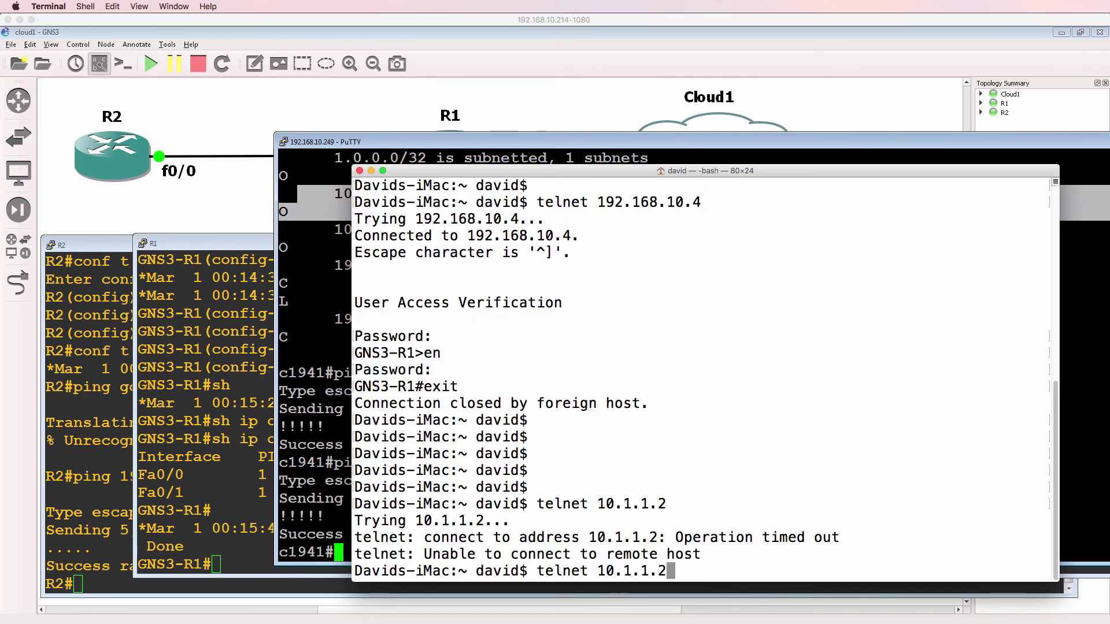
pyautogui.press('Return')
pyautogui.press('Return')
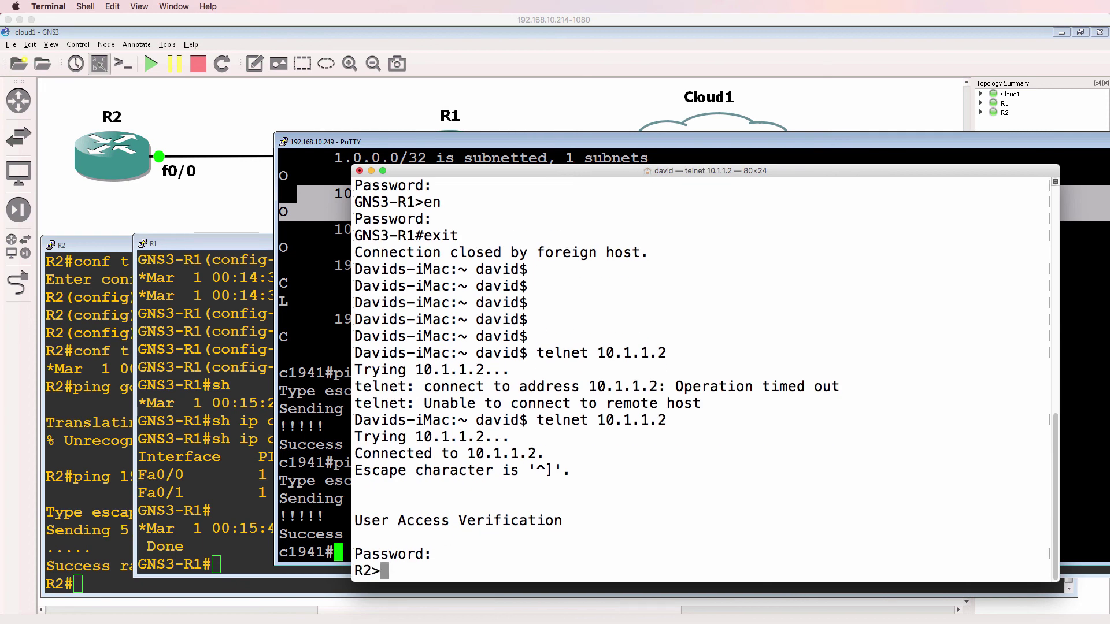
pyautogui.write('en')
pyautogui.press('Return')
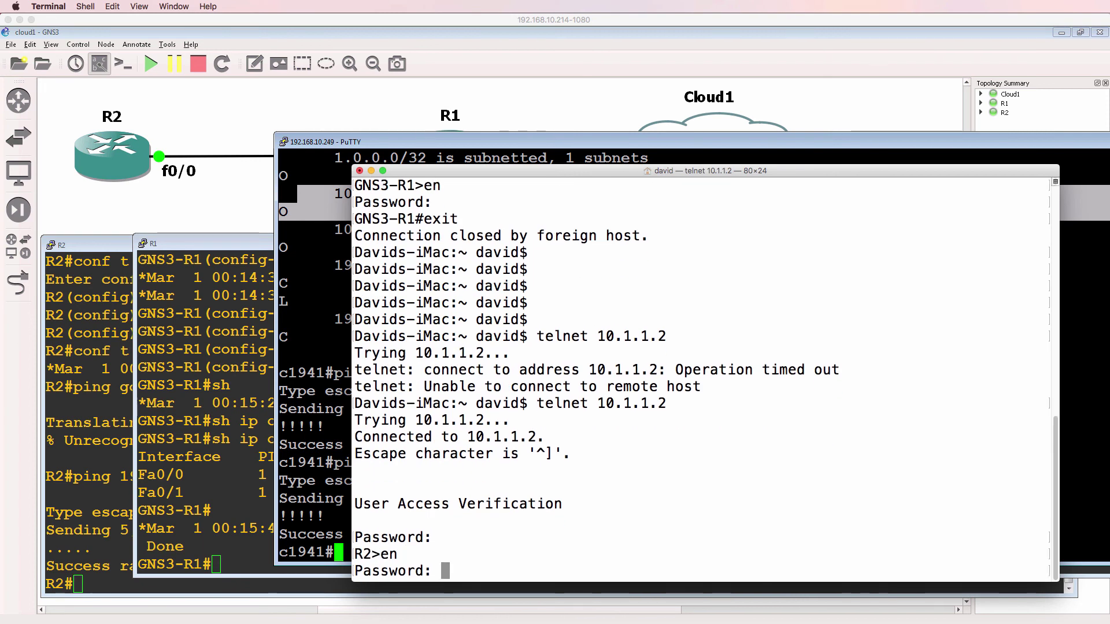
pyautogui.press('Return')
# Step: Show R2's interface summary and software version, highlighting the C3725 image name
pyautogui.write('sh ip int brief')
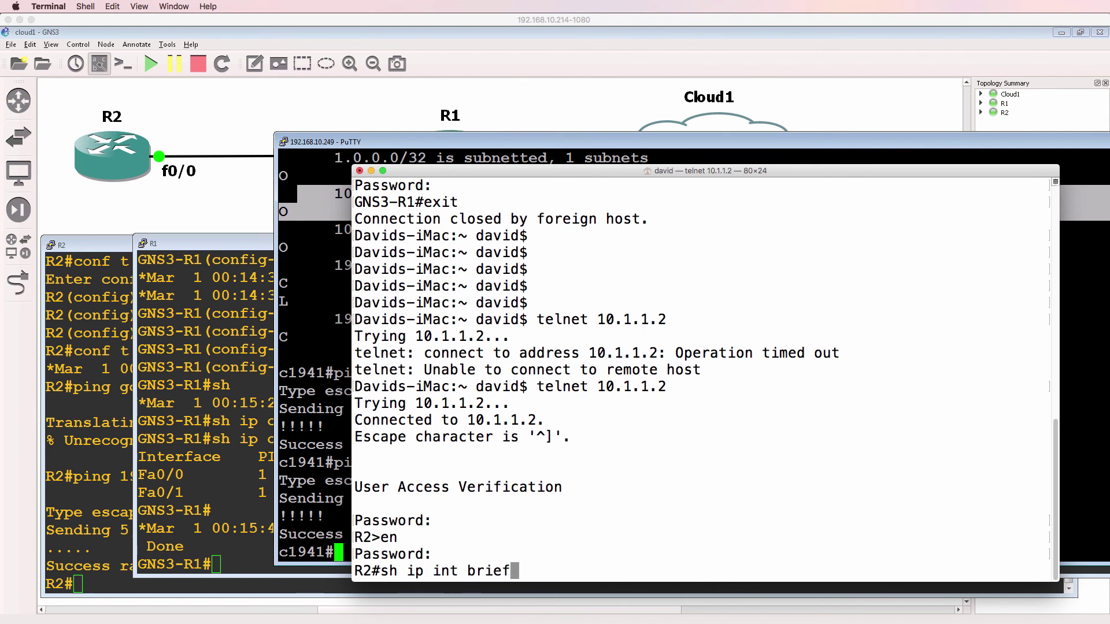
pyautogui.press('Return')
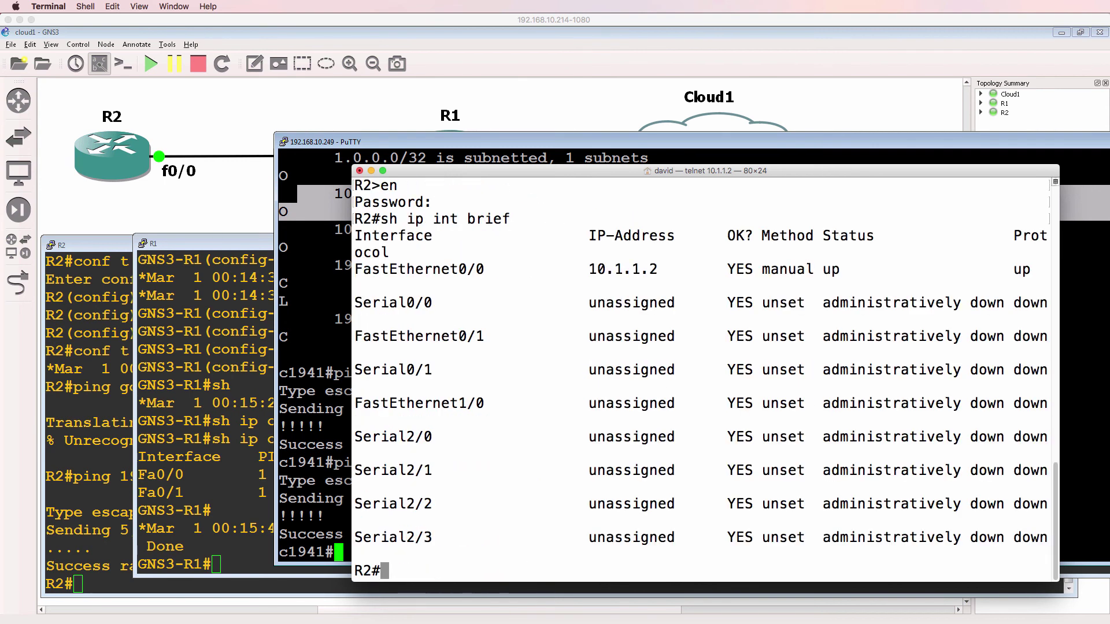
pyautogui.write('sh ver')
pyautogui.press('Return')
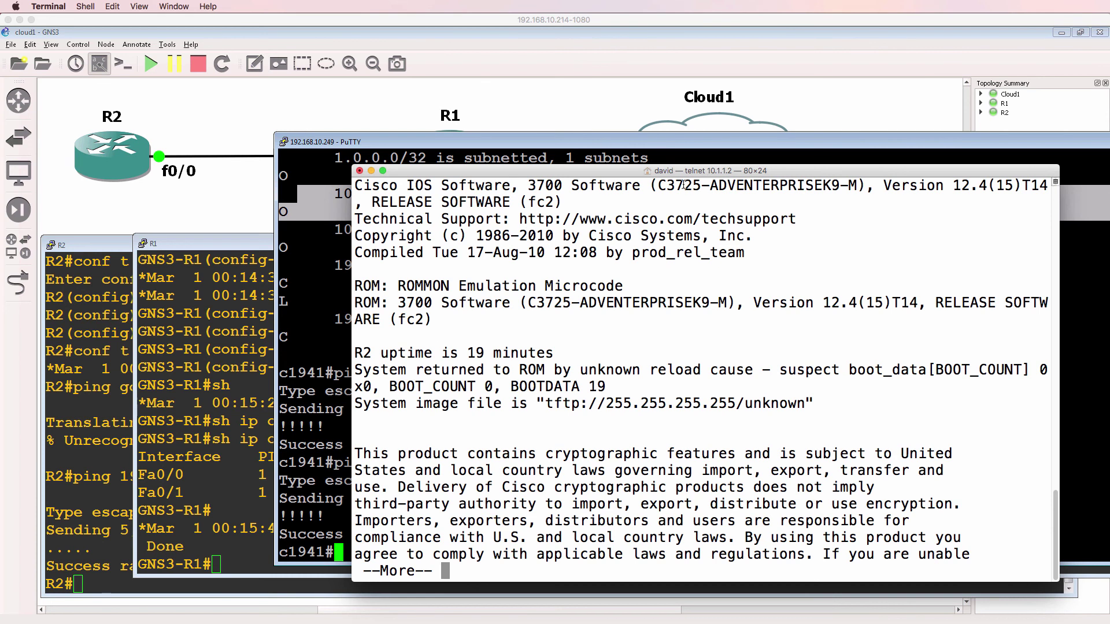
pyautogui.moveTo(659, 187); pyautogui.dragTo(889, 181)
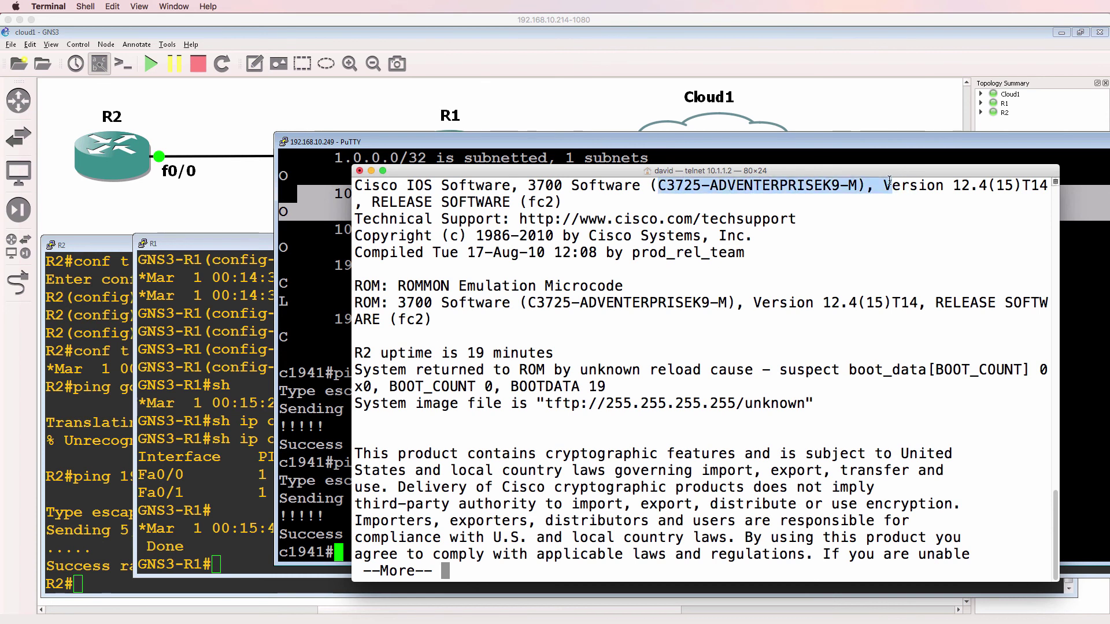
# Step: Change R2's hostname to GNS3-R2 in configuration mode
pyautogui.write('wc')
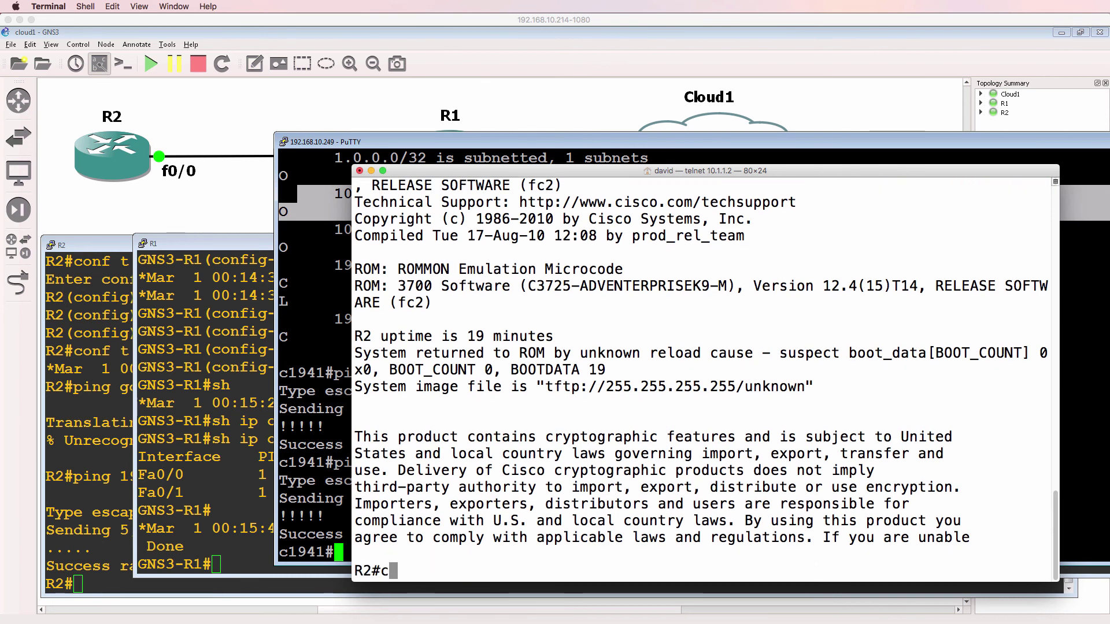
pyautogui.write('onf t')
pyautogui.press('Return')
pyautogui.write('host GN')
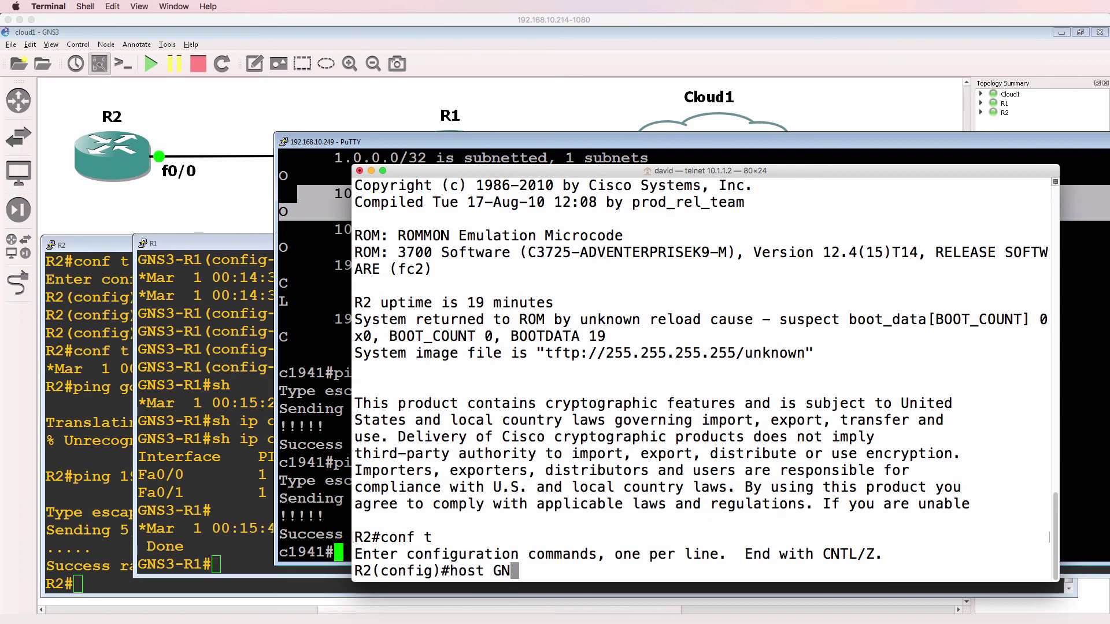
pyautogui.write('S3-R2')
pyautogui.press('Return')
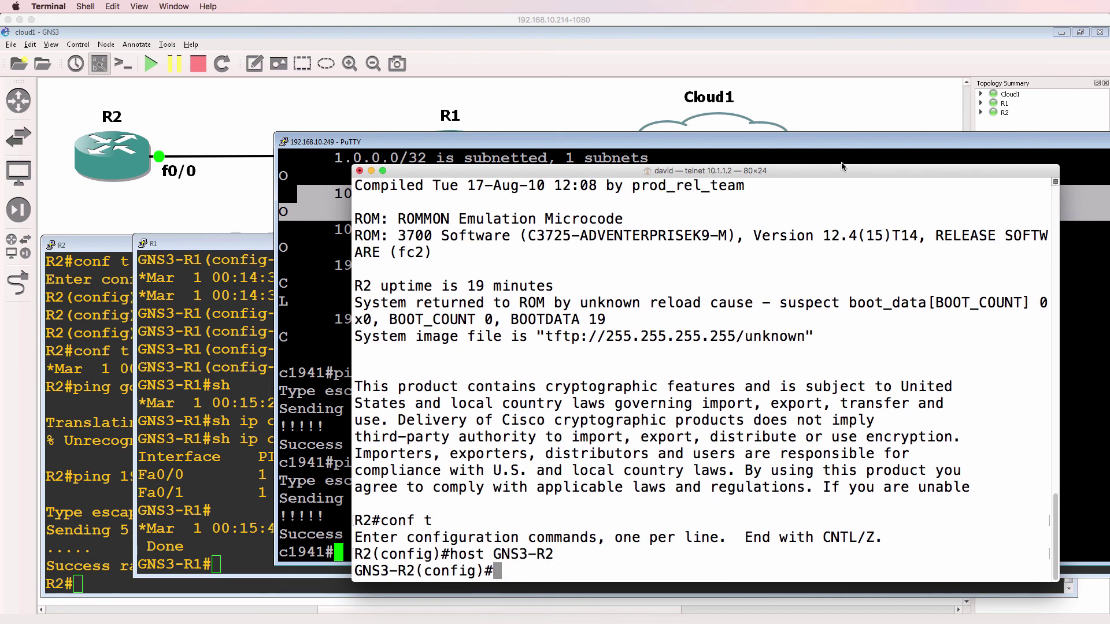
# Step: Refresh R2's console to show the GNS3-R2# prompt, then bring the R2–R1–Cloud1 topology forward
pyautogui.click(123, 327)
pyautogui.press('Return')
pyautogui.press('Return')
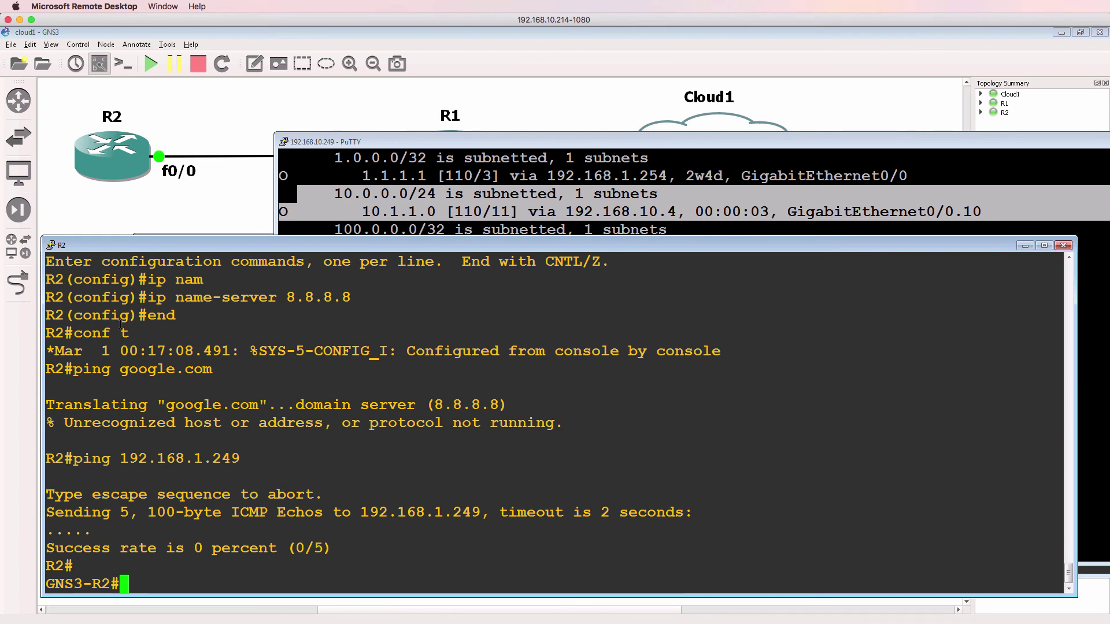
pyautogui.moveTo(128, 585); pyautogui.dragTo(56, 549)
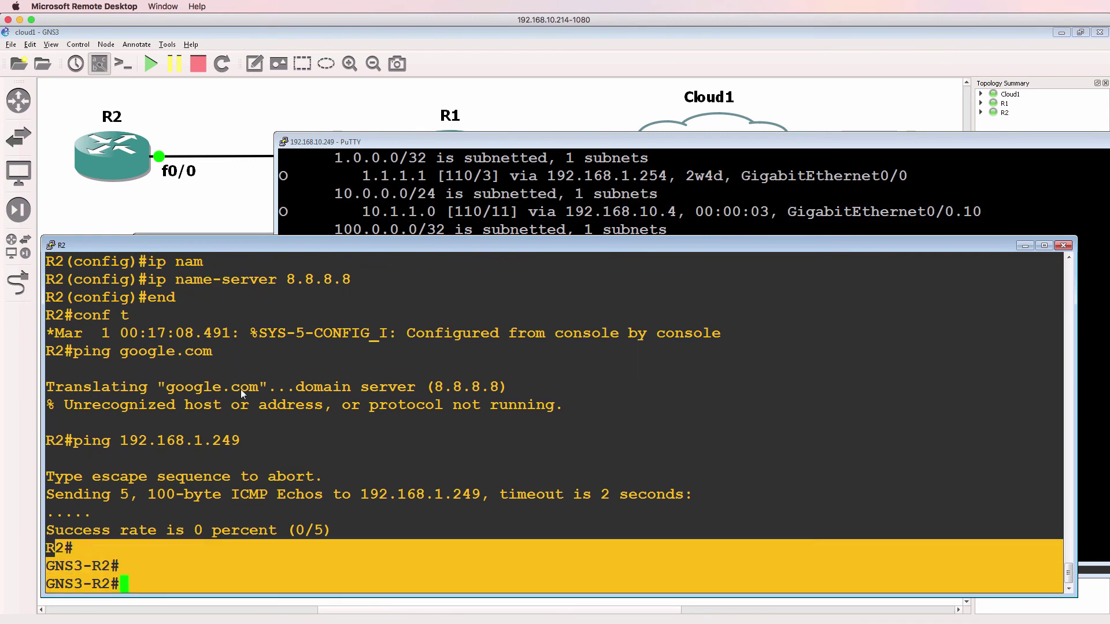
pyautogui.click(571, 40)
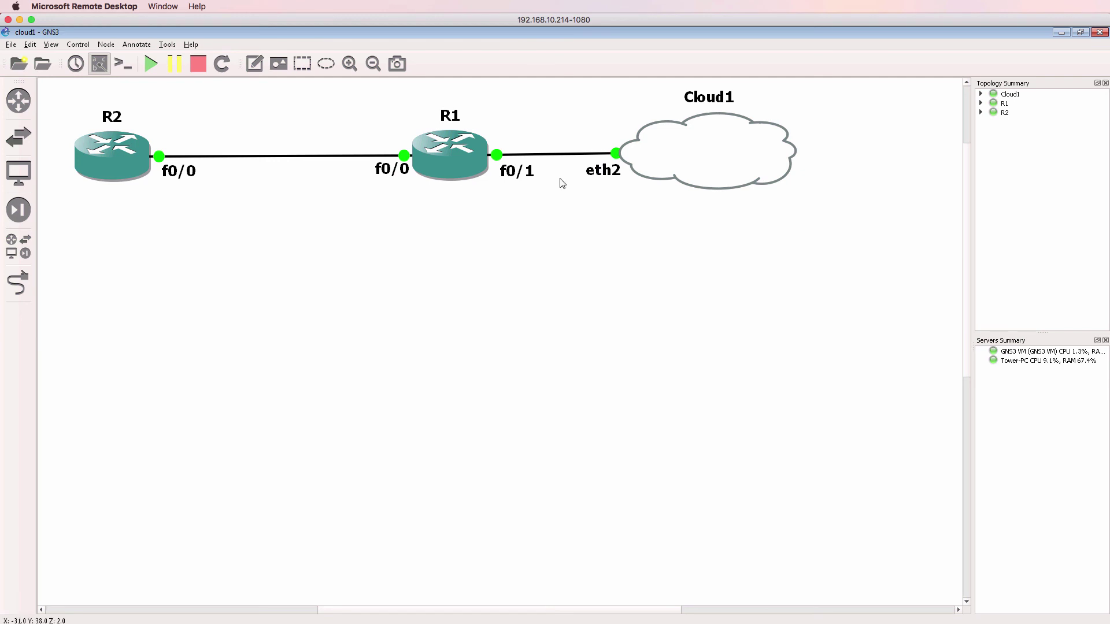
pyautogui.moveTo(106, 159)
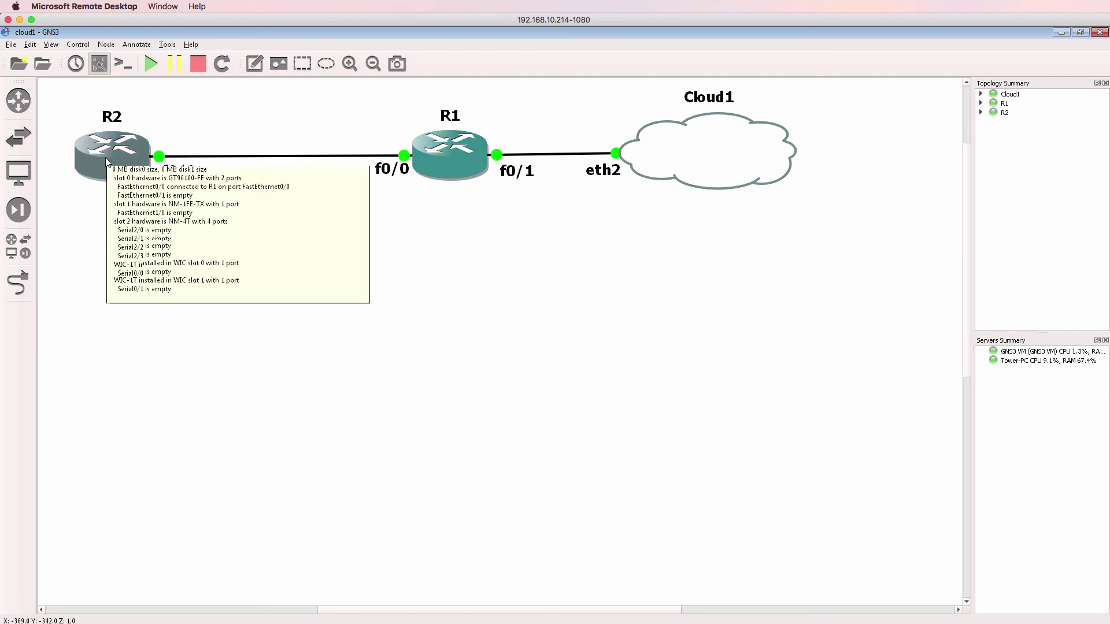